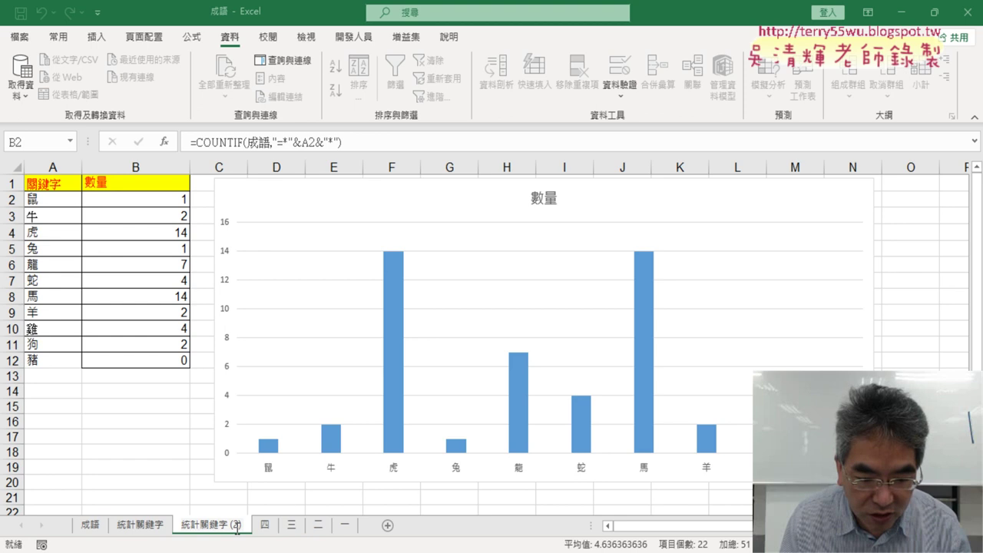
- Rename the copied sheet tab to 統計關鍵字 (生肖), picking 肖 from the IME candidates
double_click(237, 528)
left_click(235, 528)
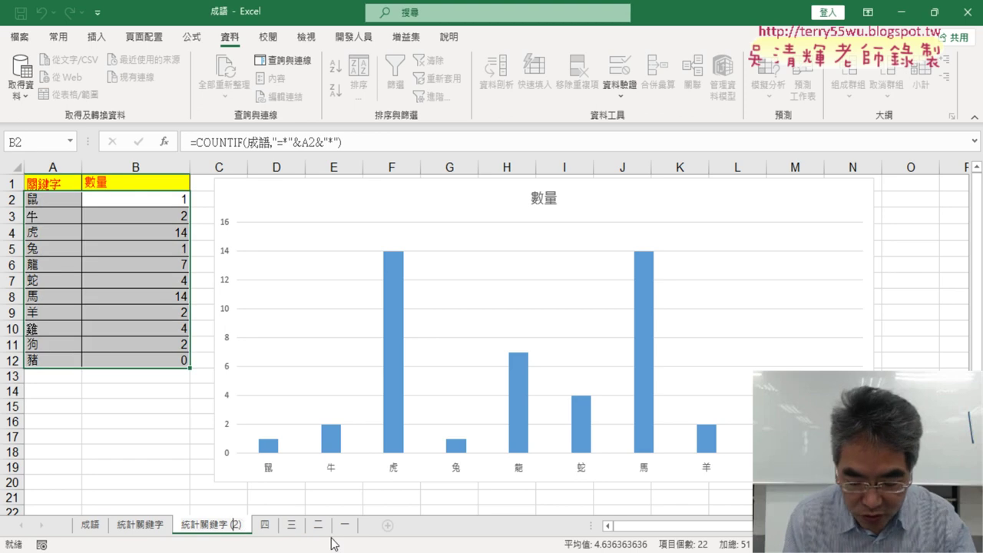
key("Delete")
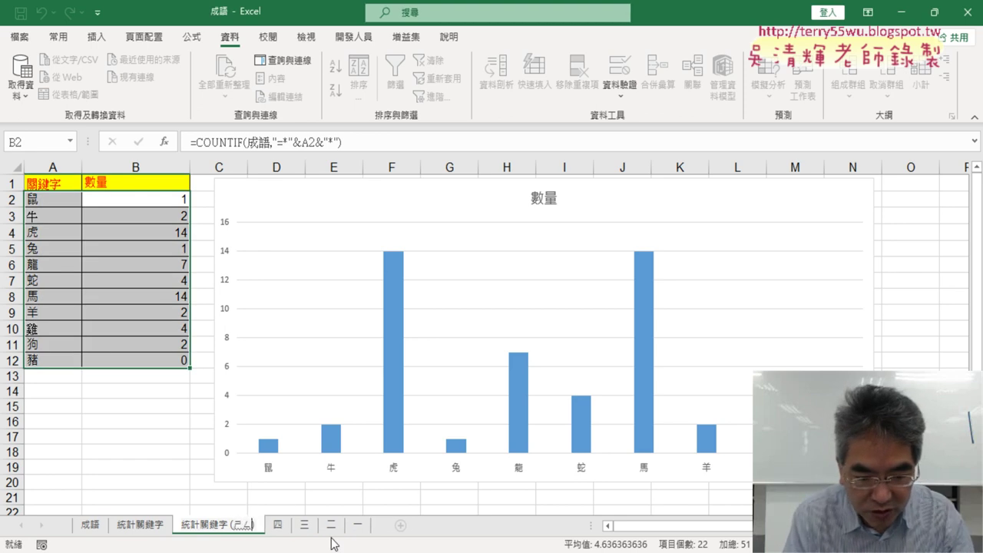
type("生工ㄧ幺4")
key("Down")
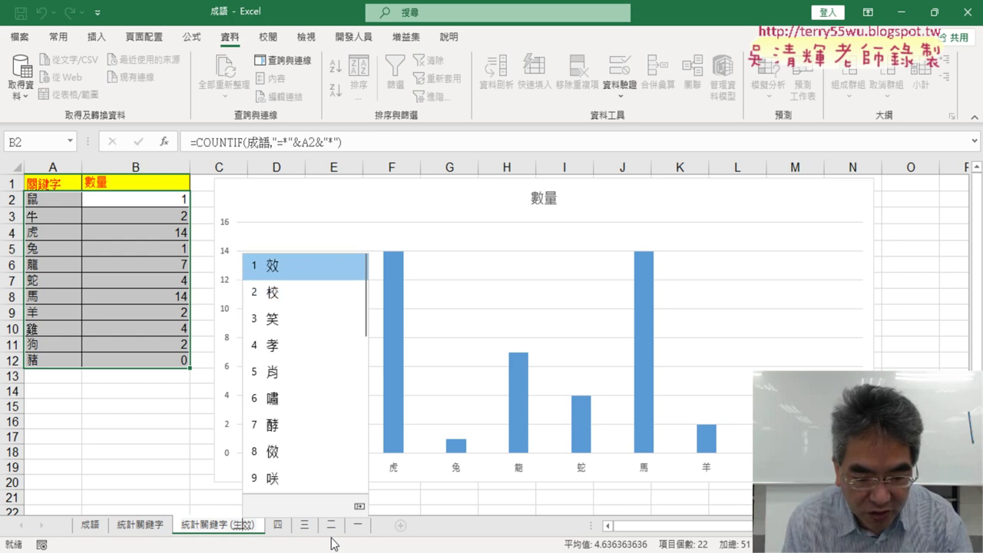
key("Down")
key("Down")
key("Down")
key("Down")
key("Return")
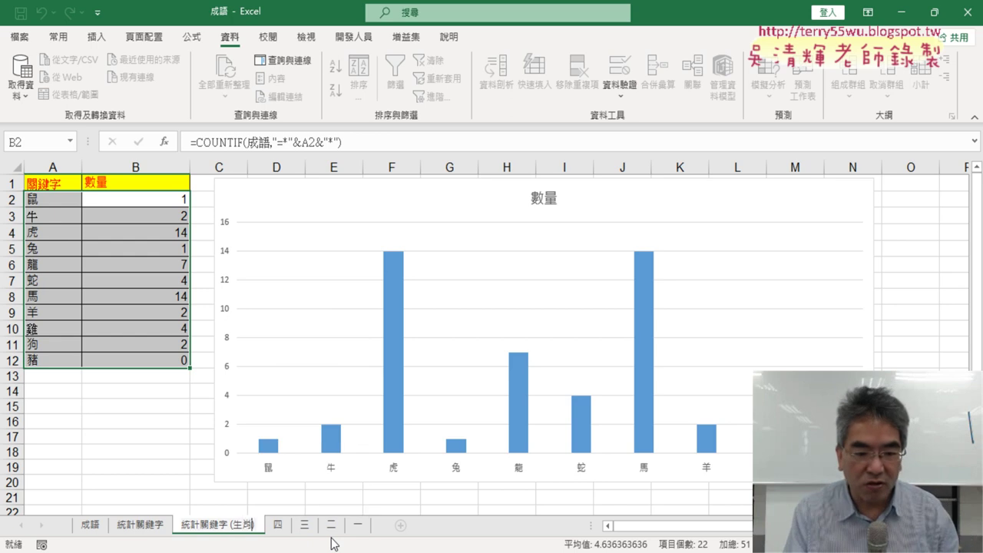
- Insert a blank row 10 above 雞 in the zodiac list
left_click(57, 198)
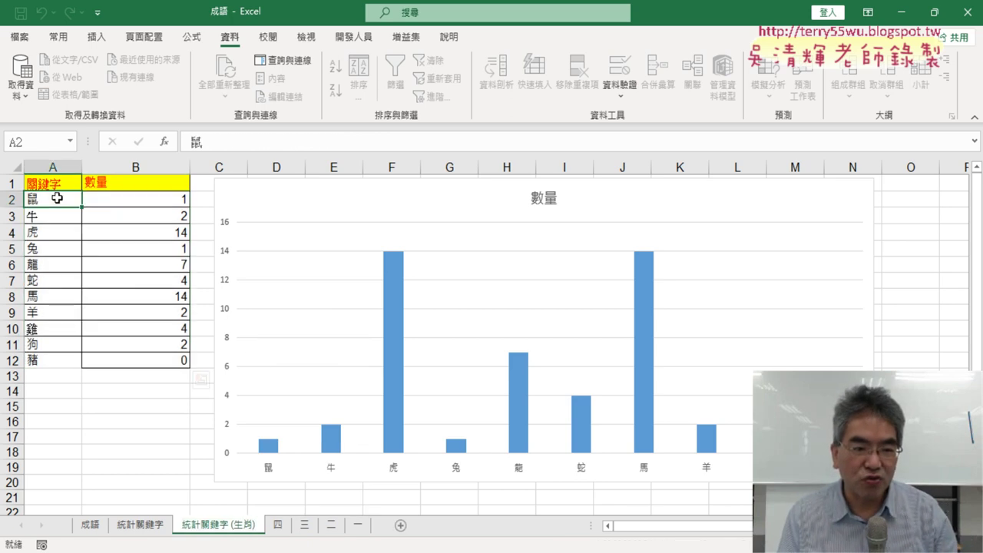
left_click_drag(57, 199, 51, 361)
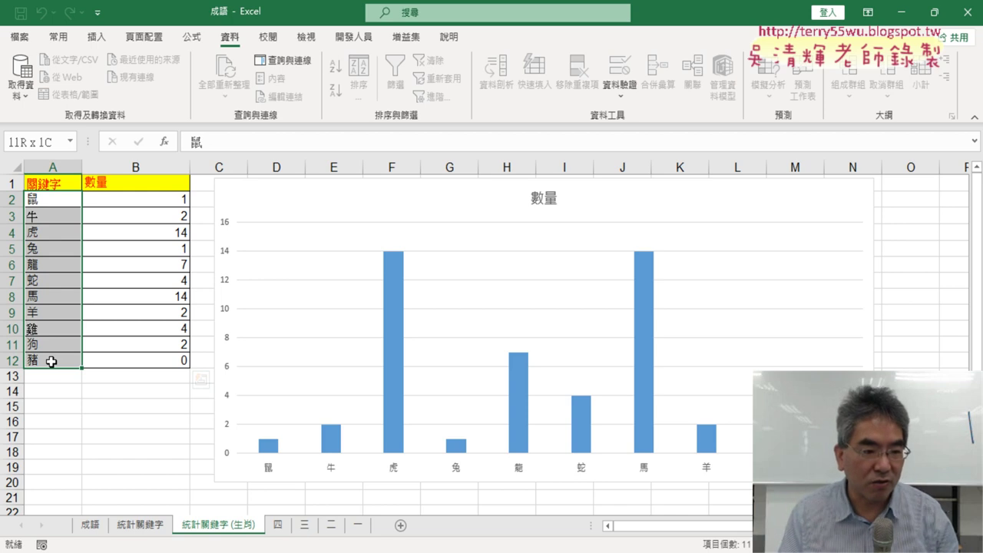
left_click_drag(51, 361, 51, 361)
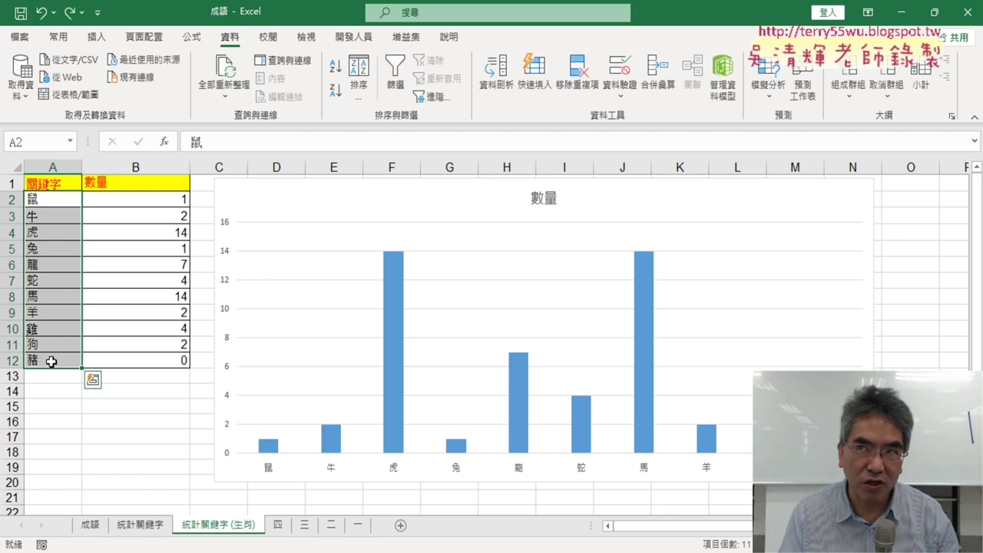
left_click(13, 328)
right_click(65, 327)
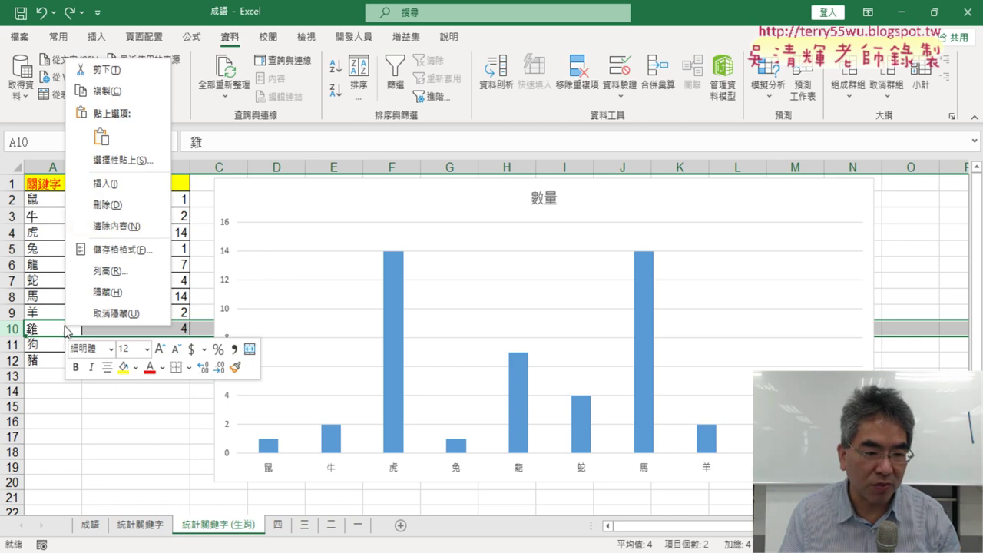
left_click(120, 190)
left_click(50, 329)
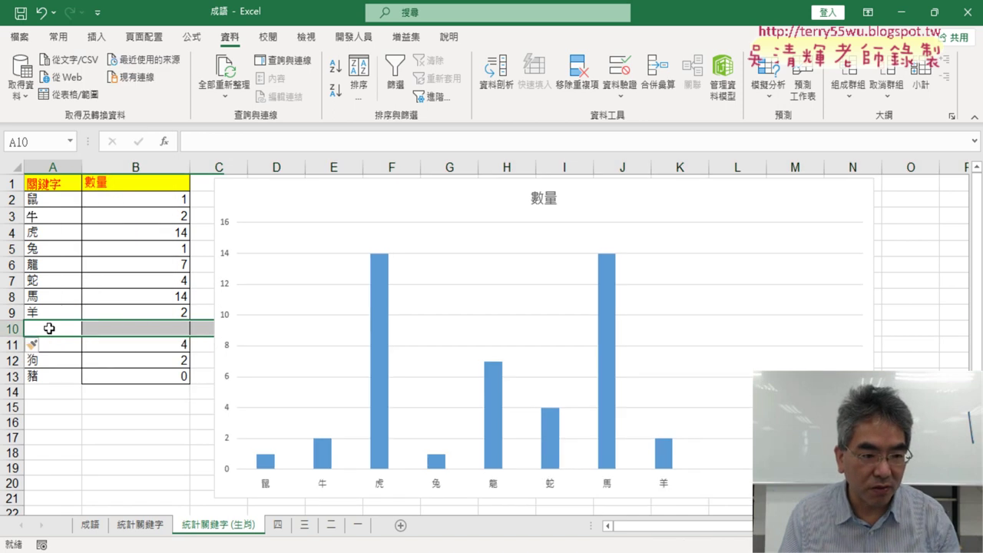
- Enter 猴 in A10, select the names A2:A13, and go to the 統計關鍵字 sheet
type("猴")
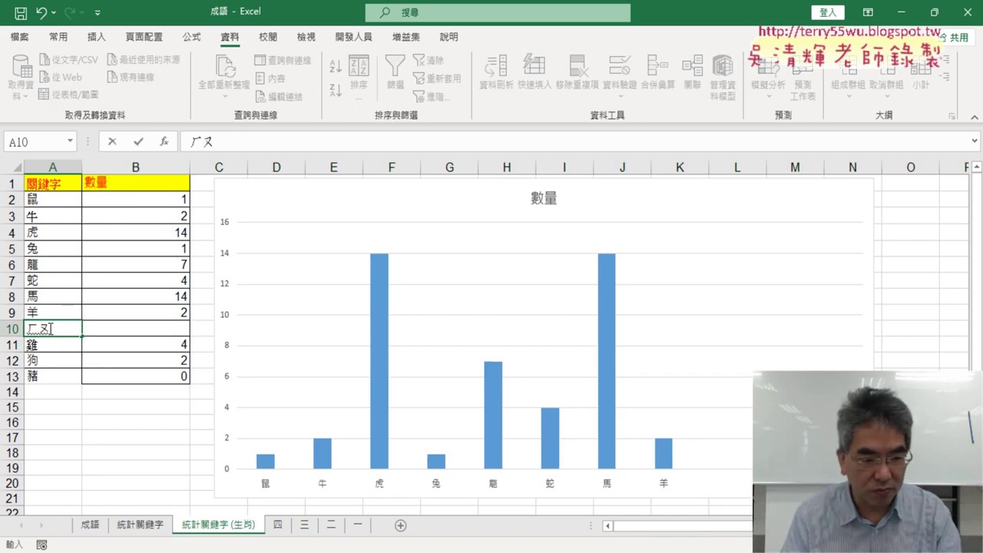
key("Return")
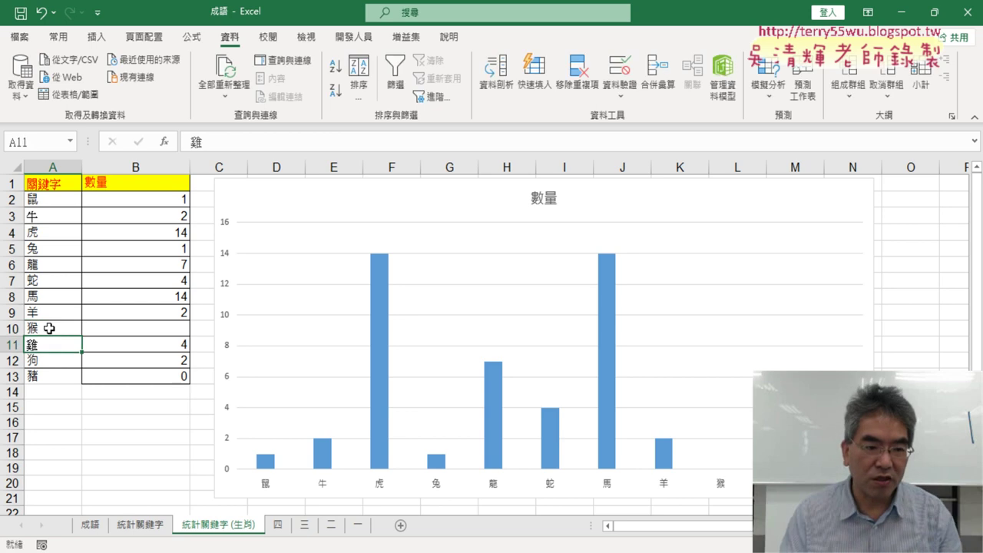
left_click(59, 197)
left_click_drag(59, 197, 49, 376)
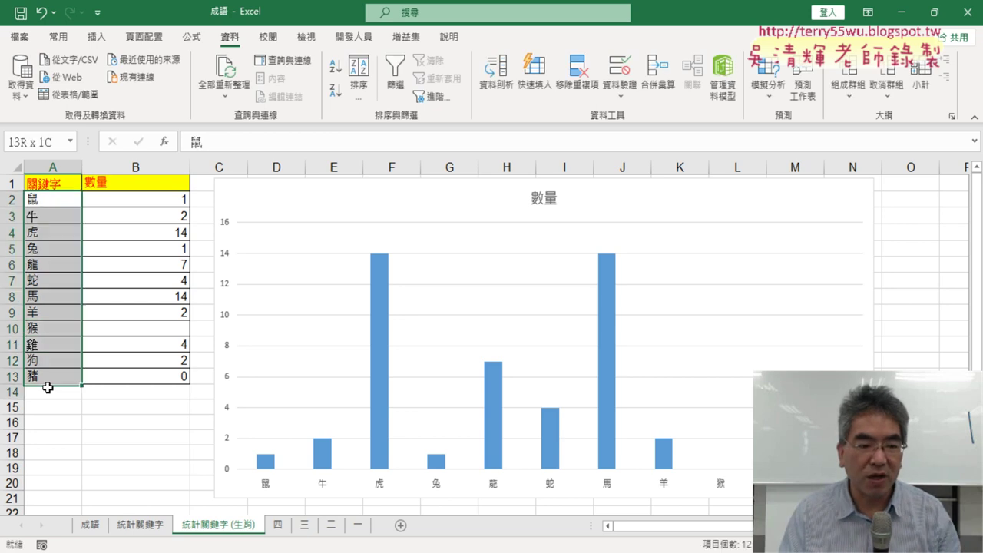
left_click(145, 528)
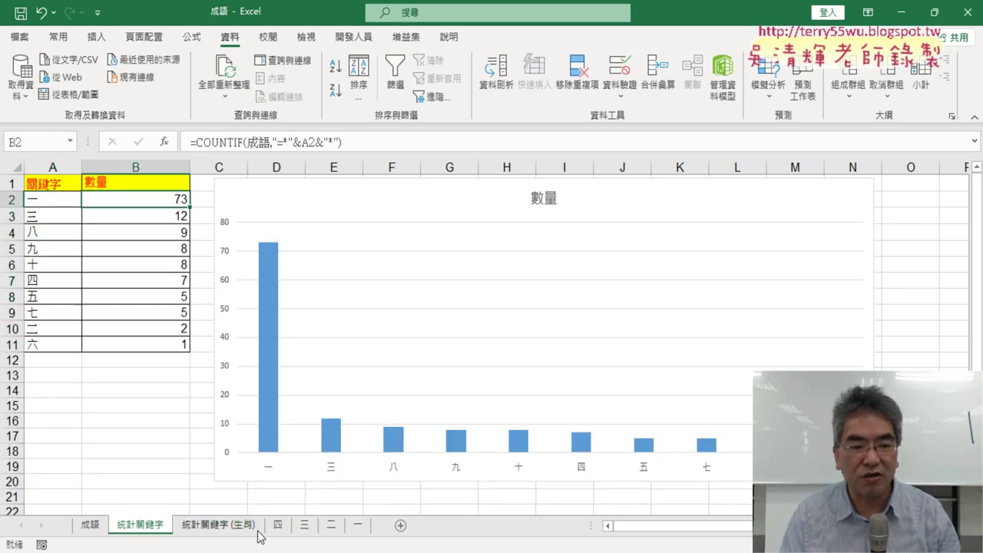
- Fill the B2 COUNTIF formula down to B13 on 統計關鍵字 (生肖), giving 猴 a 0
left_click(190, 522)
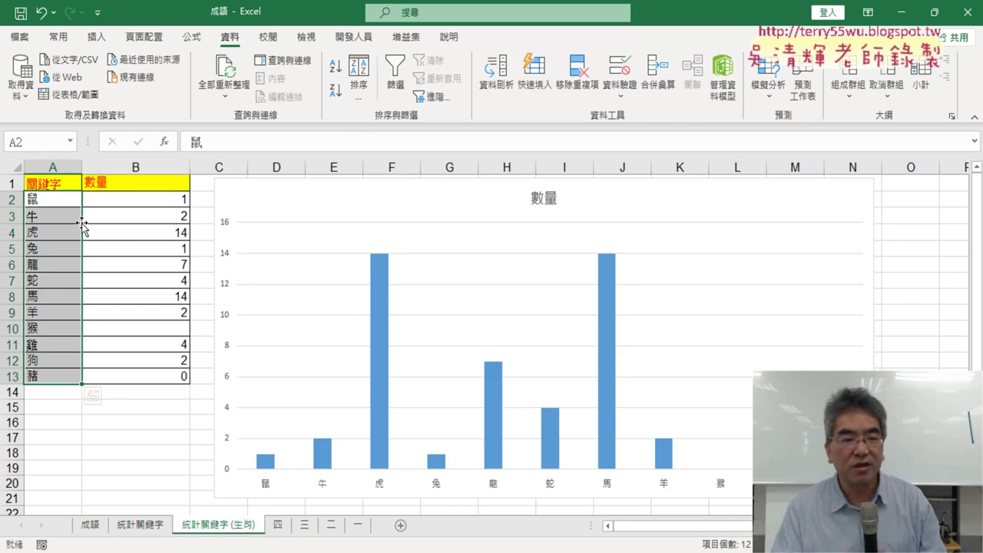
left_click(154, 200)
left_click_drag(189, 209, 185, 378)
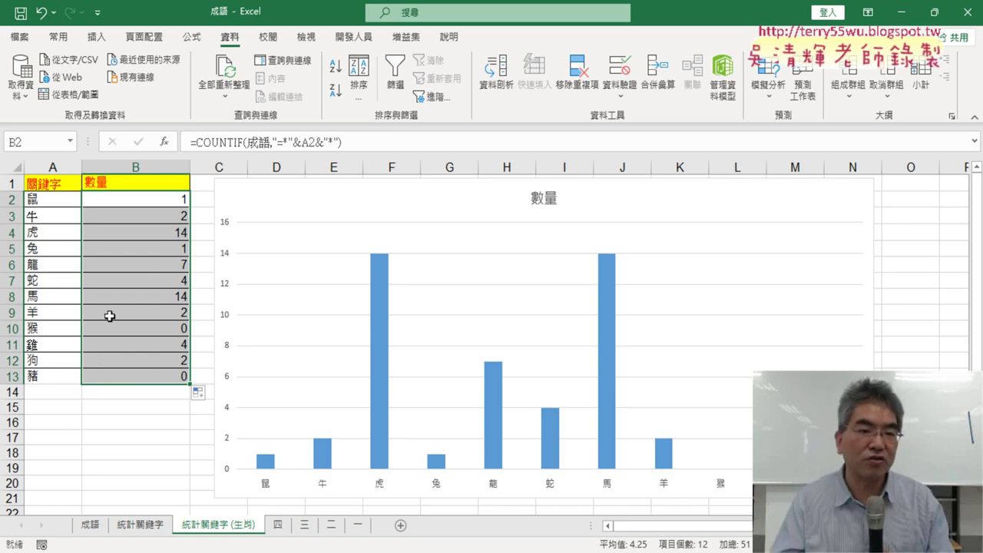
left_click(163, 184)
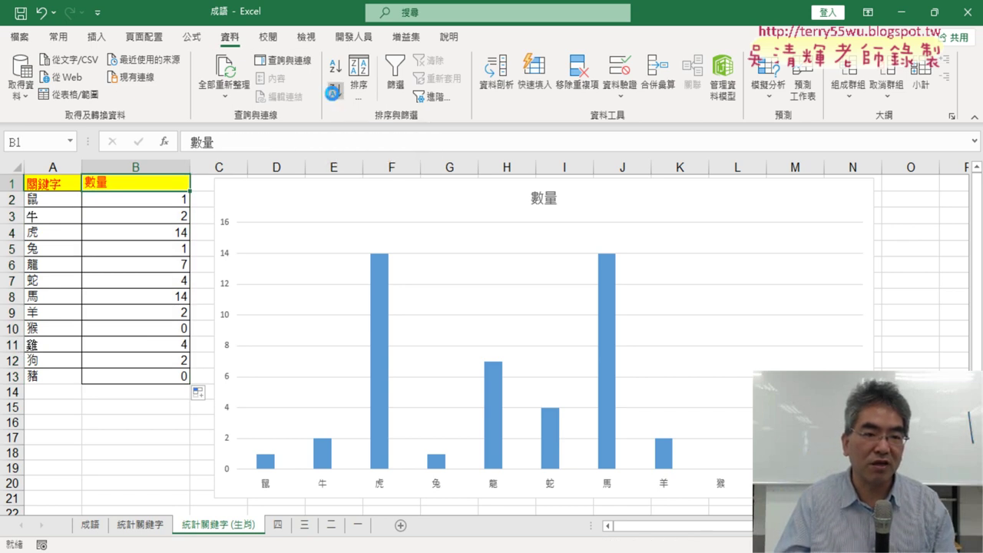
- Sort the table by 數量 descending so 虎 and 馬 lead with 14
left_click(335, 91)
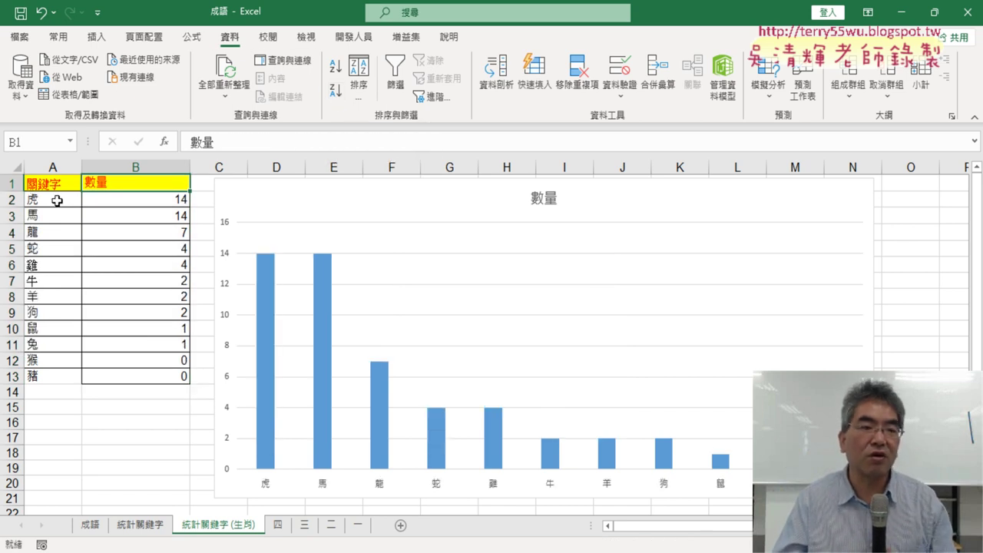
mouse_move(8, 199)
left_mouse_down()
mouse_move(8, 231)
mouse_move(7, 216)
left_mouse_up()
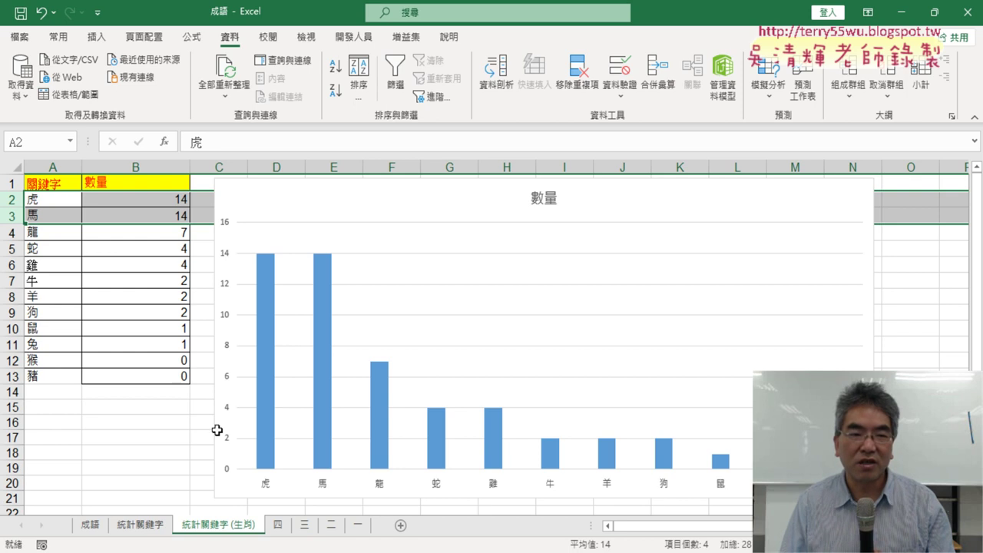
left_click_drag(54, 200, 62, 376)
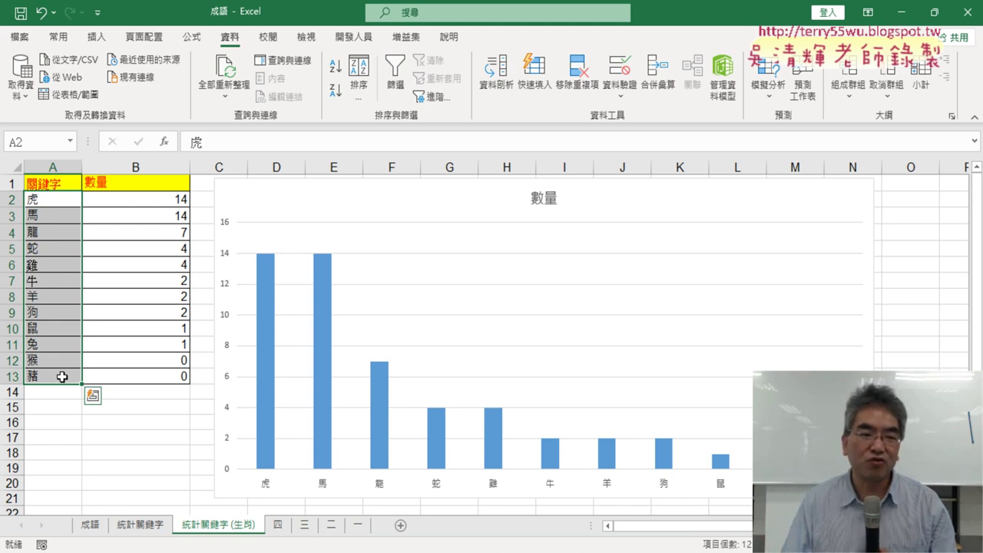
left_click(50, 381)
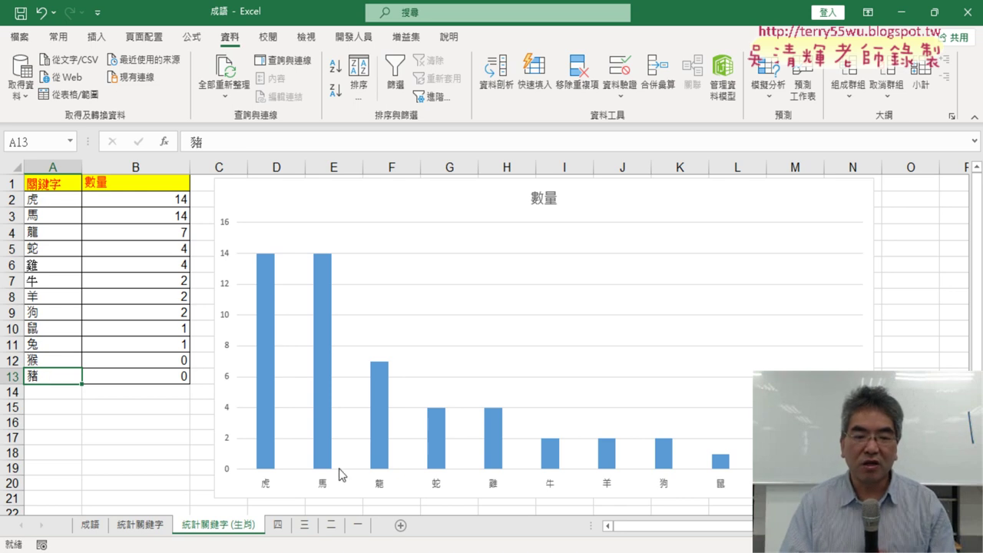
left_click(143, 529)
left_click(198, 528)
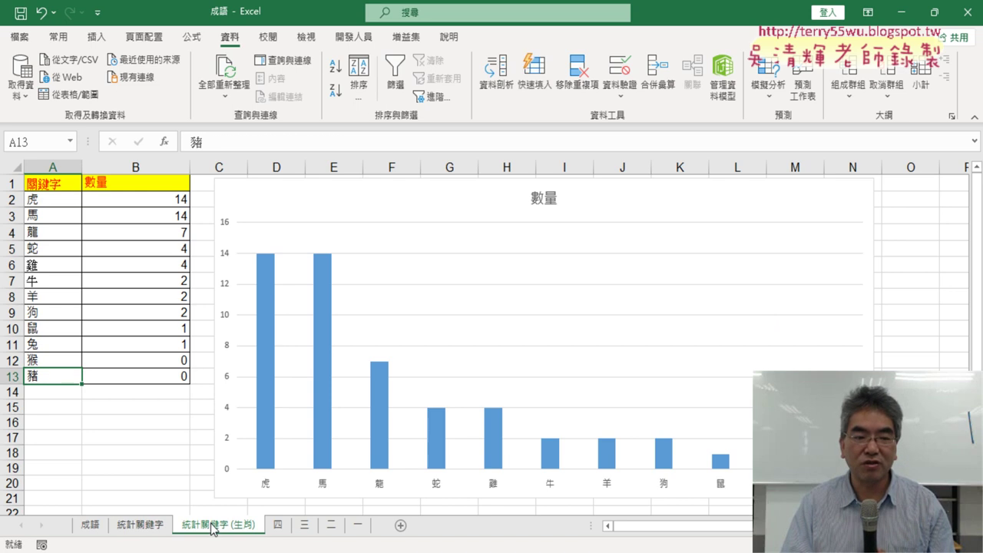
left_click(143, 527)
left_click(223, 527)
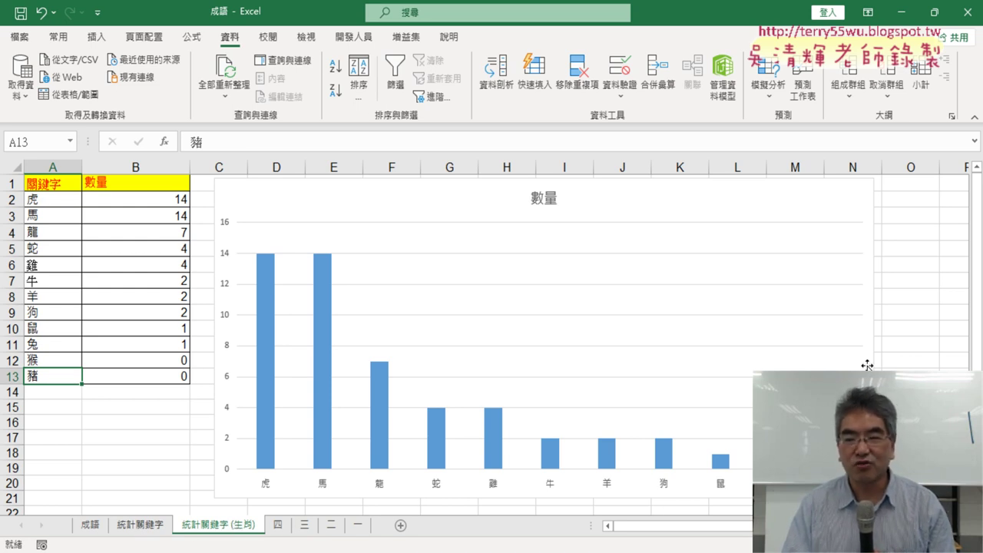
- Make the zodiac column chart narrower so more categories, including 兔 and 猴, show on the axis
left_click(870, 292)
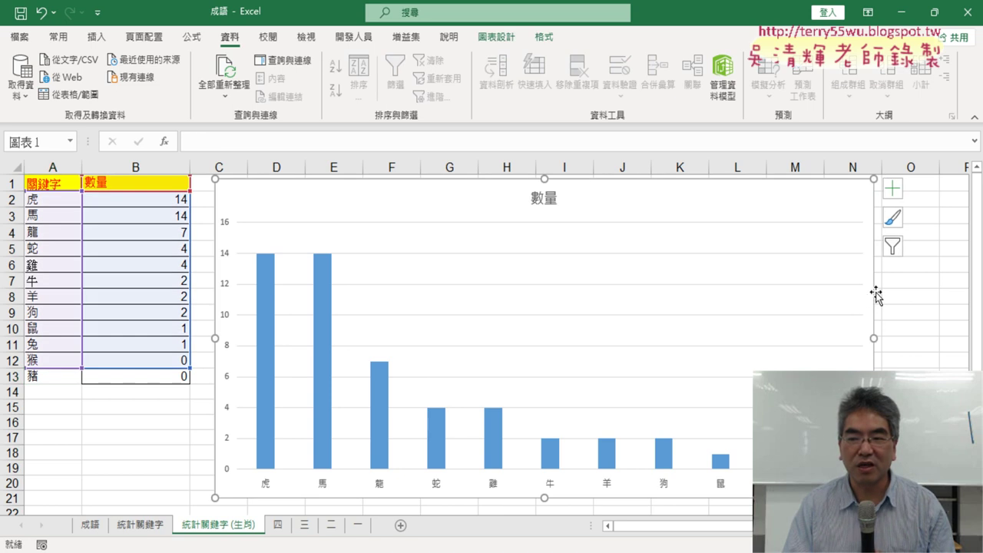
mouse_move(874, 338)
left_mouse_down()
mouse_move(768, 354)
mouse_move(757, 338)
left_mouse_up()
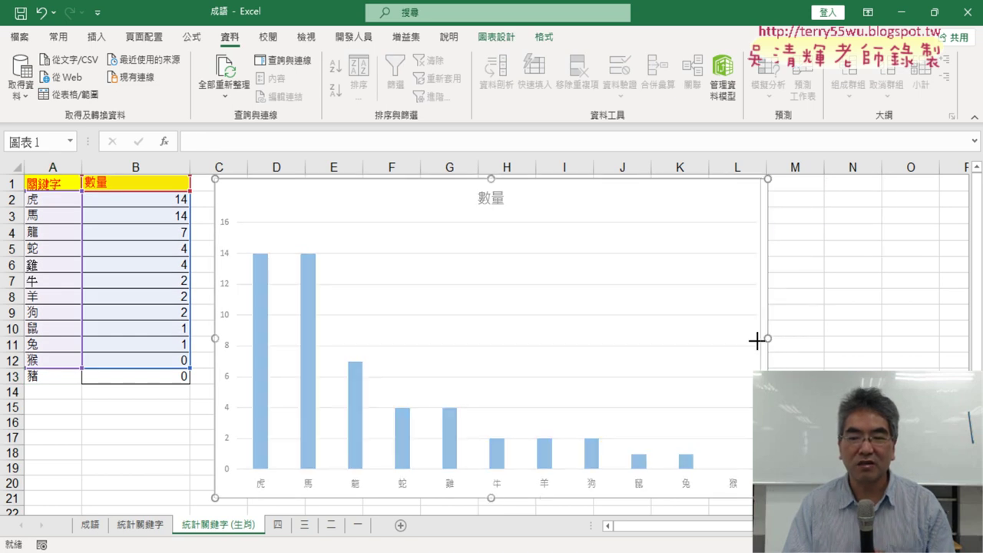
left_click(834, 187)
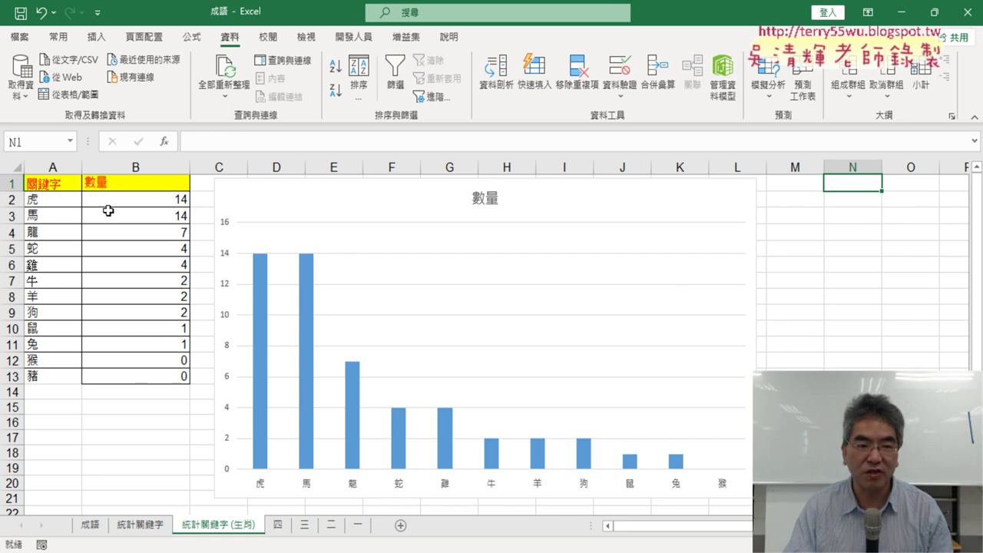
- Switch to 統計關鍵字 and back, then briefly open and close the chart's context menu
left_click(142, 525)
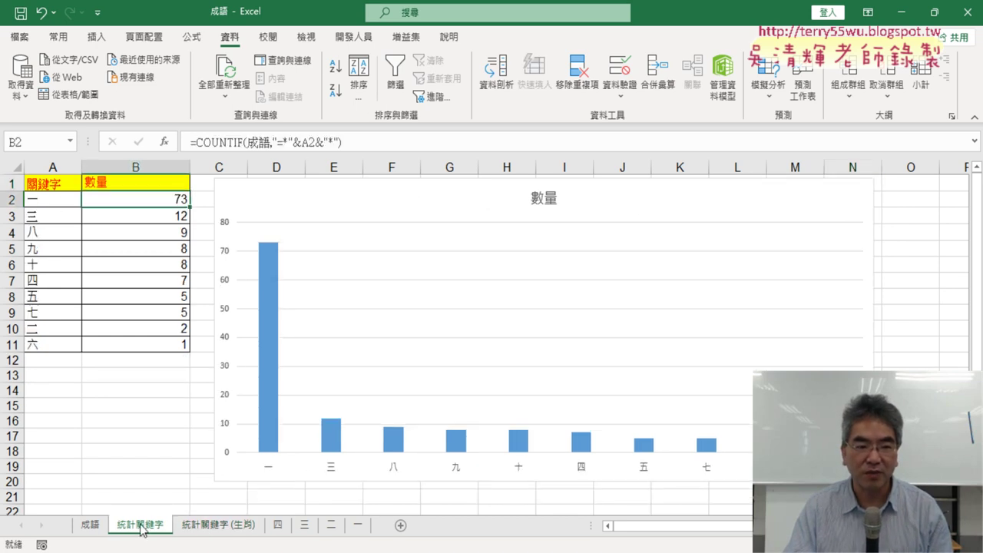
left_click(214, 530)
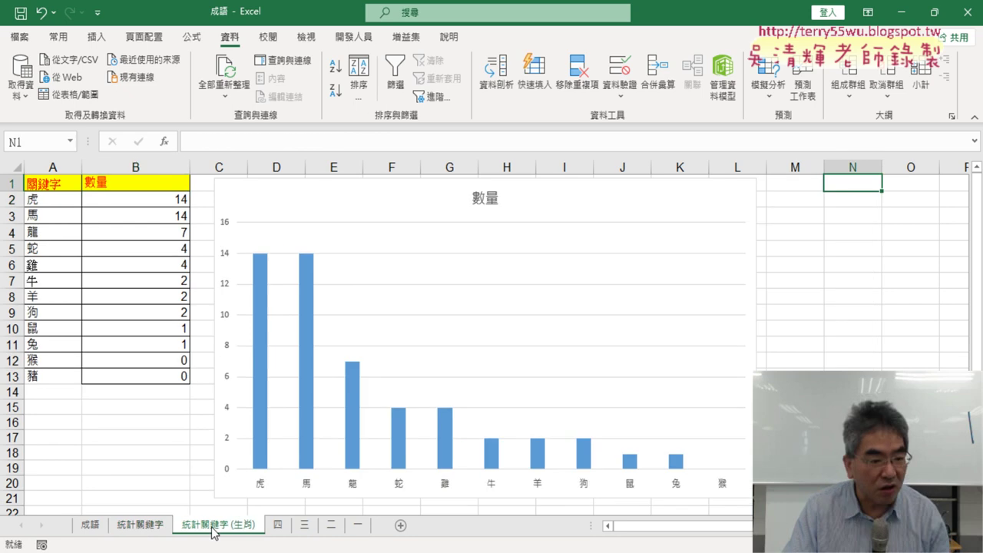
right_click(659, 197)
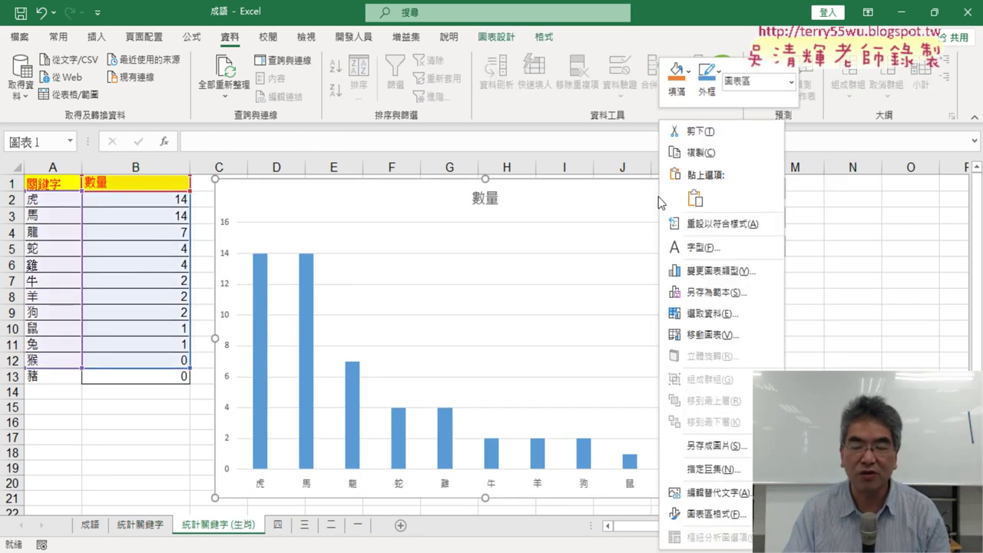
left_click(604, 198)
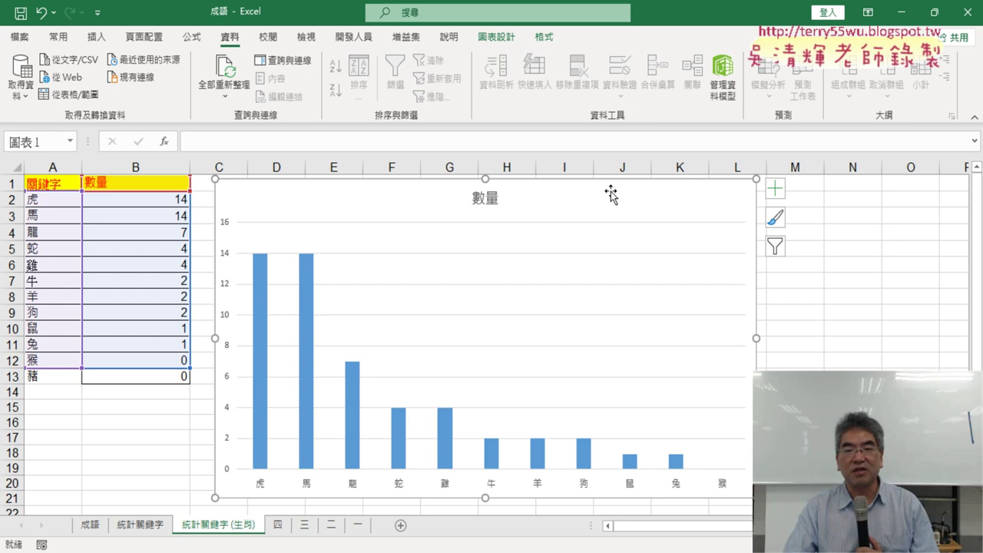
- Annotate the chart's data-source command and the zodiac table range down to row 12
right_click(544, 203)
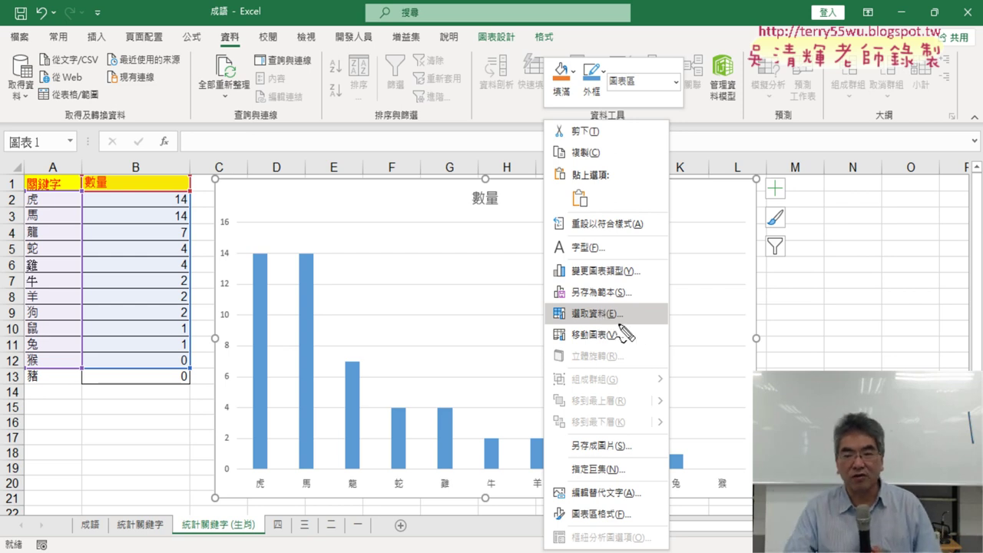
left_click_drag(637, 331, 624, 317)
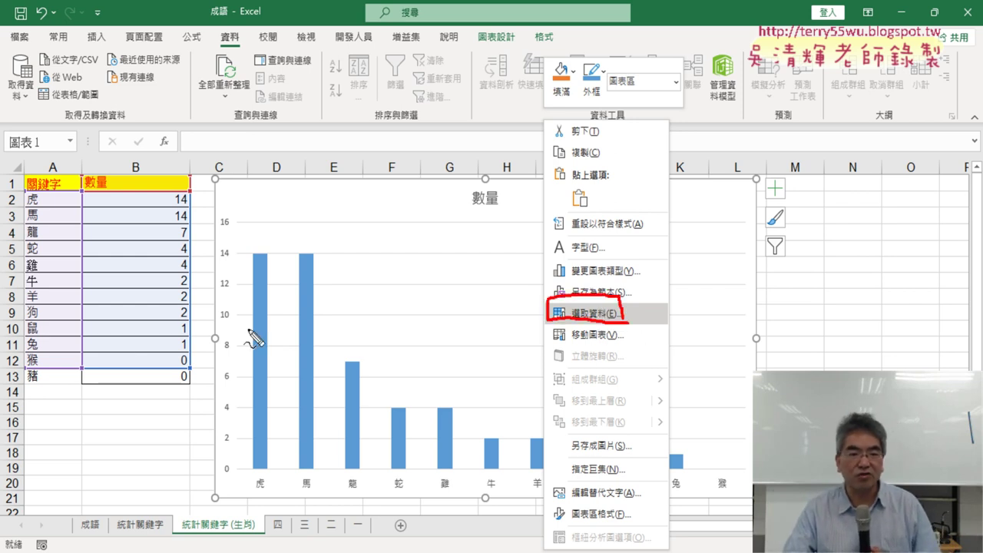
mouse_move(26, 196)
left_mouse_down()
mouse_move(28, 284)
mouse_move(201, 370)
left_mouse_up()
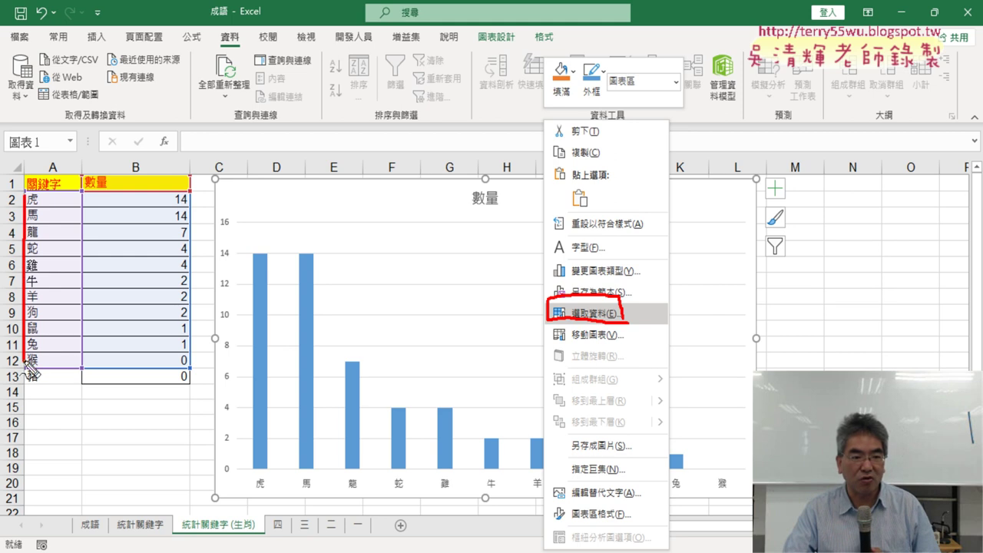
left_click_drag(32, 201, 195, 370)
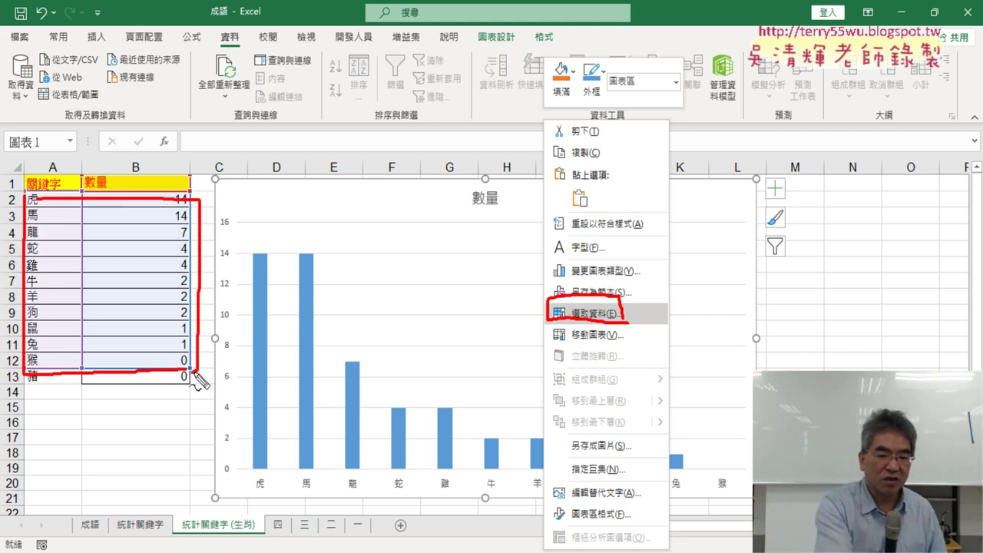
key("Escape")
- Open the chart's 選取資料 dialog and edit the 數量 series
right_click(585, 194)
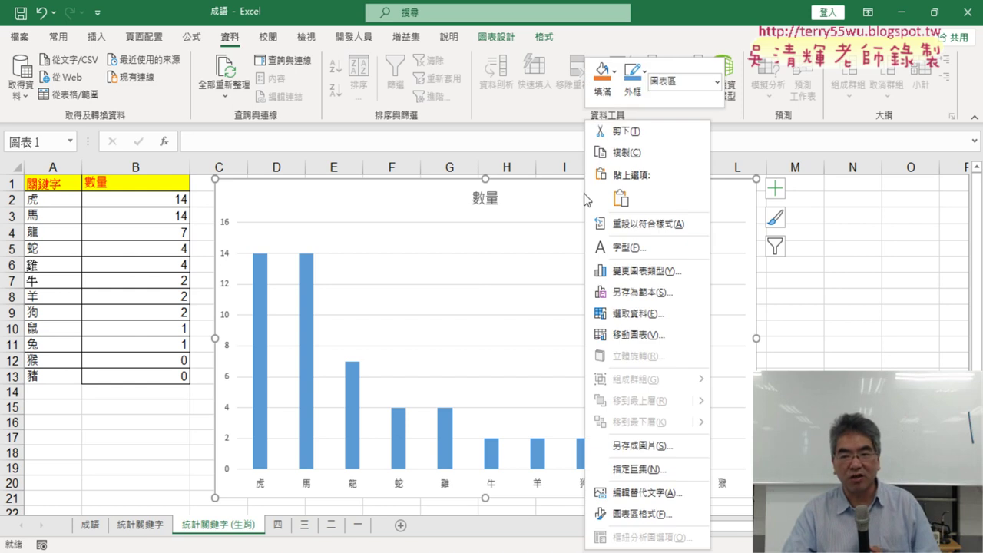
left_click(635, 315)
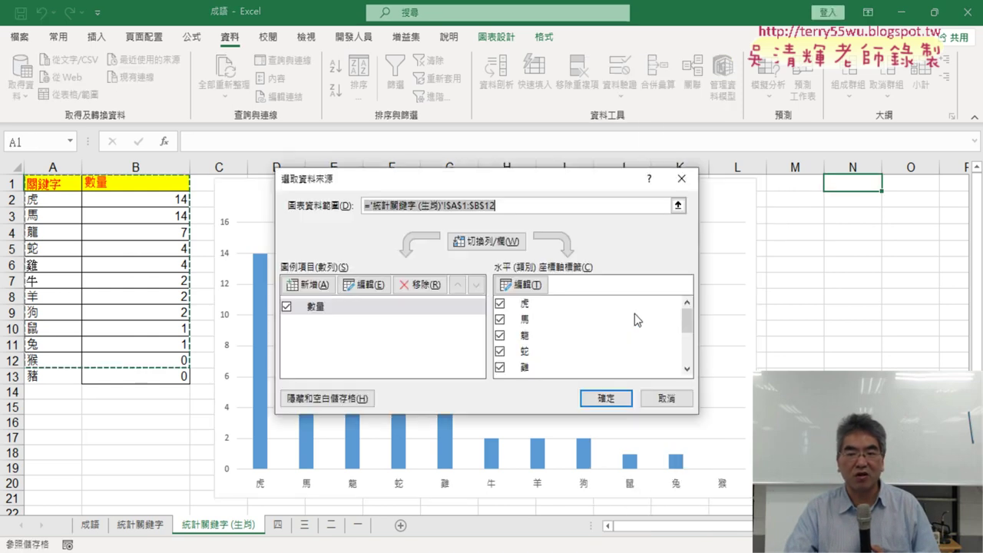
left_click(372, 304)
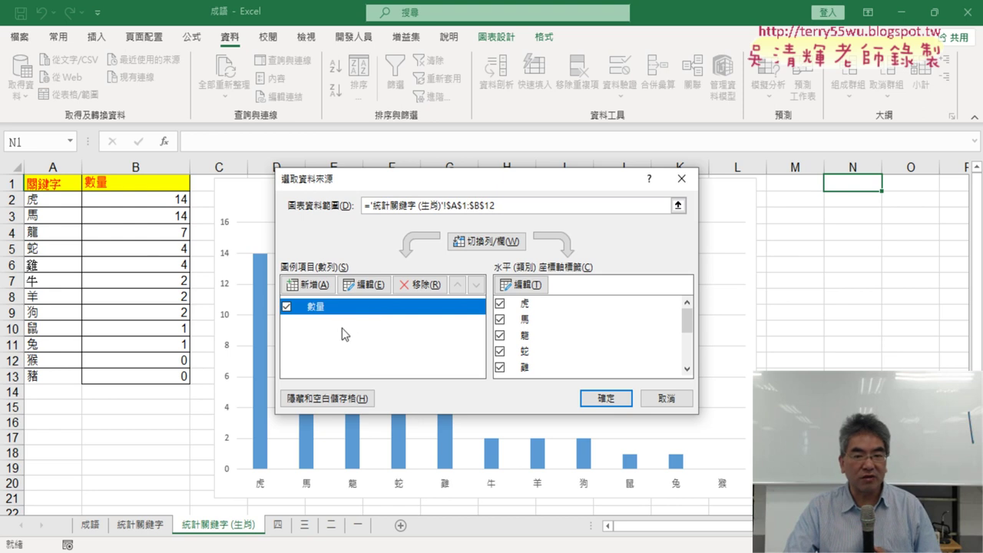
left_click(364, 284)
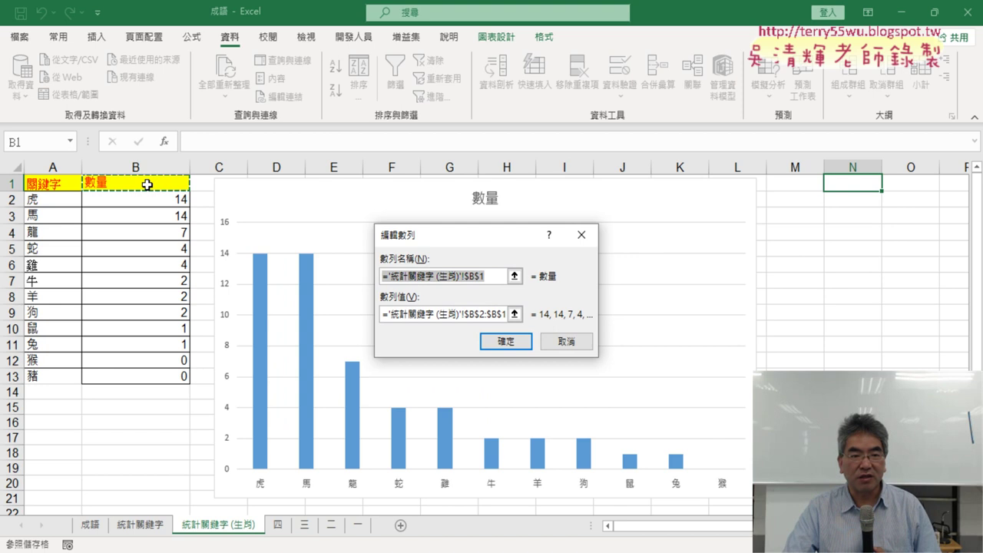
- Place the cursor at the end row of the 數量 series values reference
left_click(484, 314)
left_click_drag(146, 199, 184, 361)
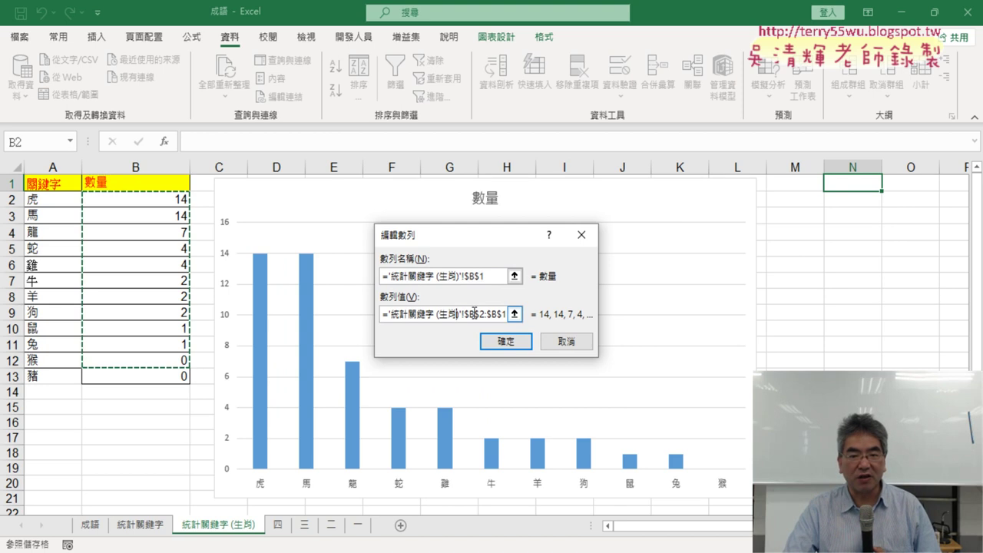
left_click(304, 347)
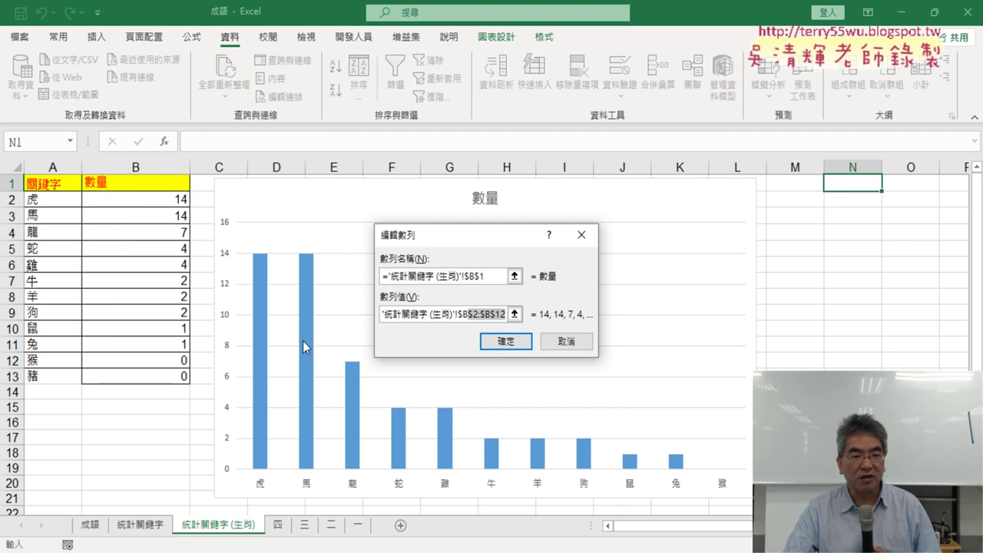
left_click(454, 315)
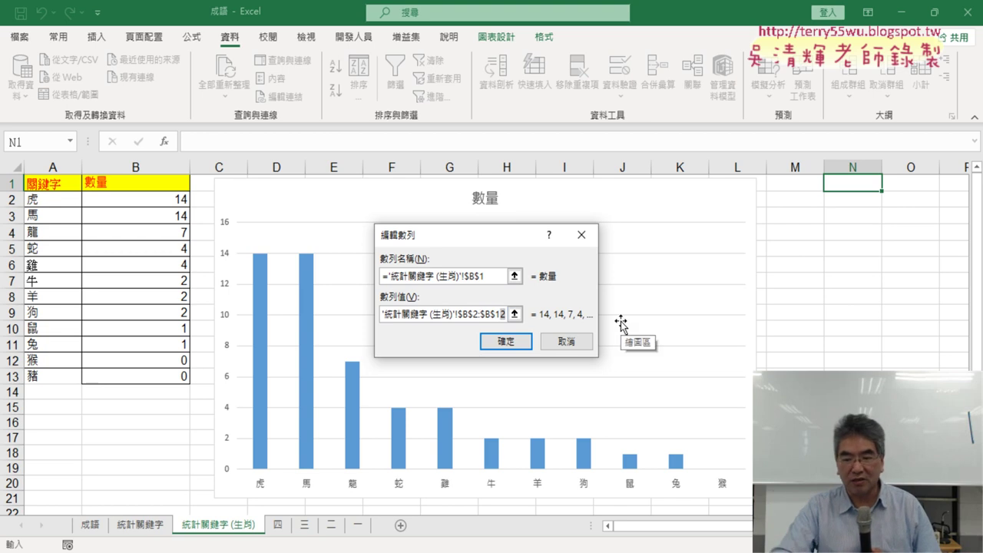
key("Right")
key("Right")
key("Left")
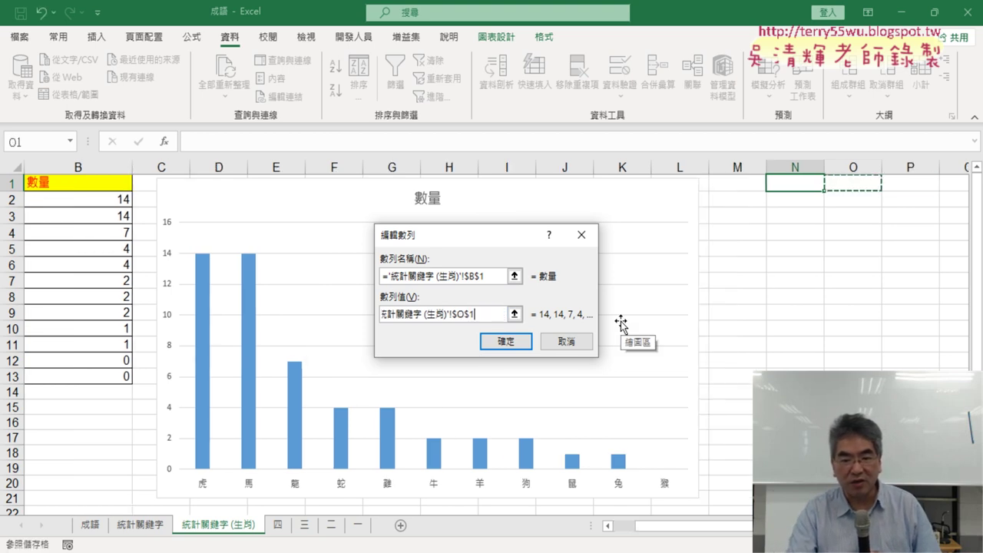
key("Left")
key("Left")
- Set the 數量 series values to $B$2:$B$13 and confirm
left_click(577, 341)
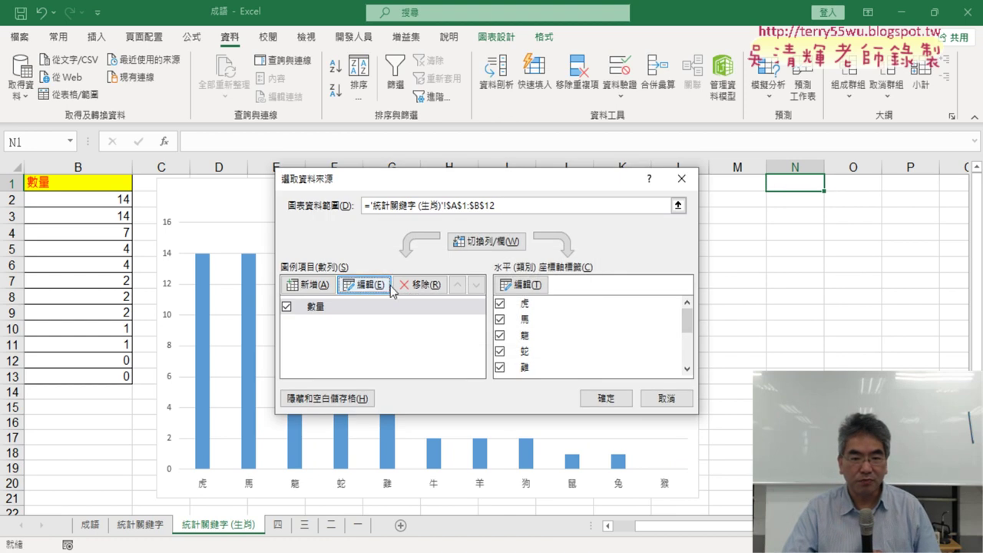
left_click(364, 284)
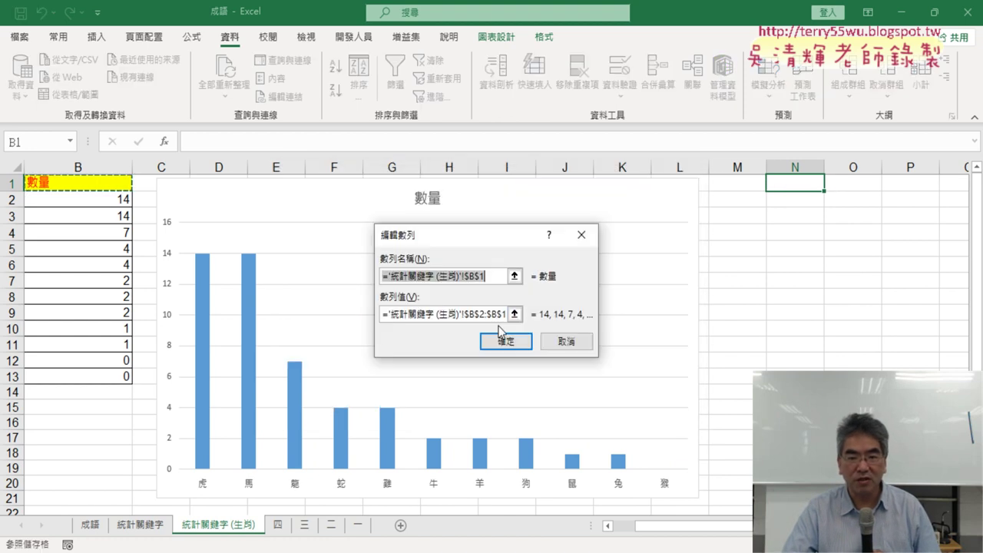
left_click(502, 314)
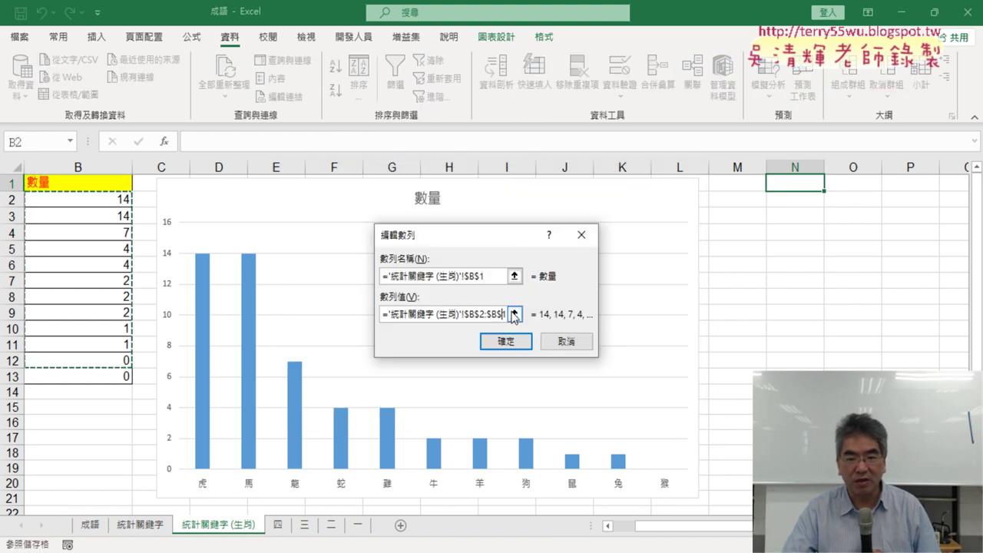
left_click(514, 314)
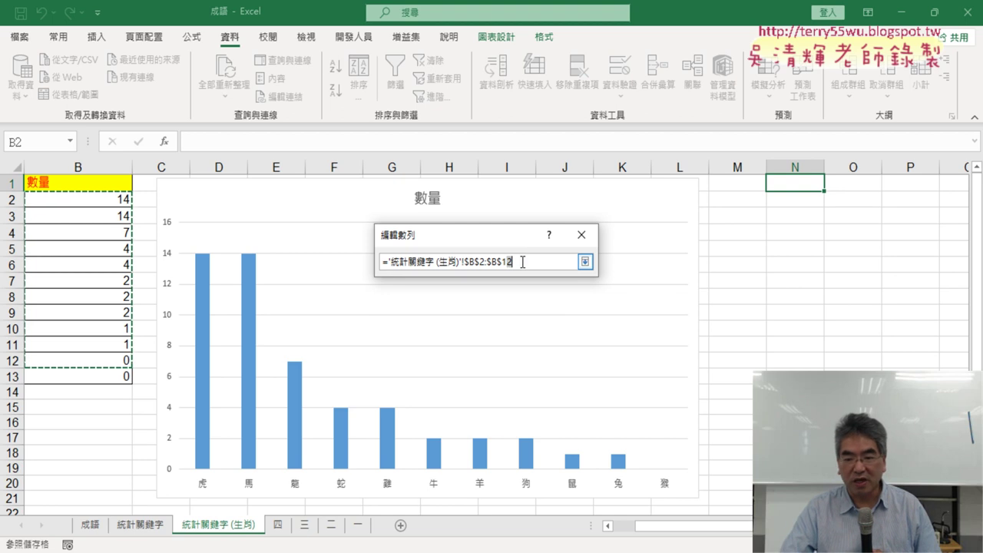
left_click(586, 262)
left_click(514, 315)
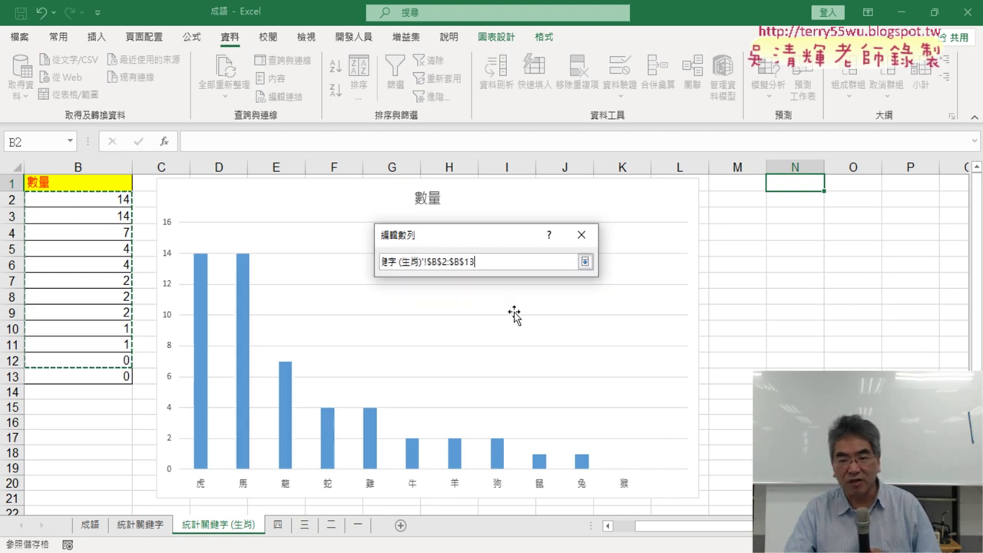
left_click(585, 262)
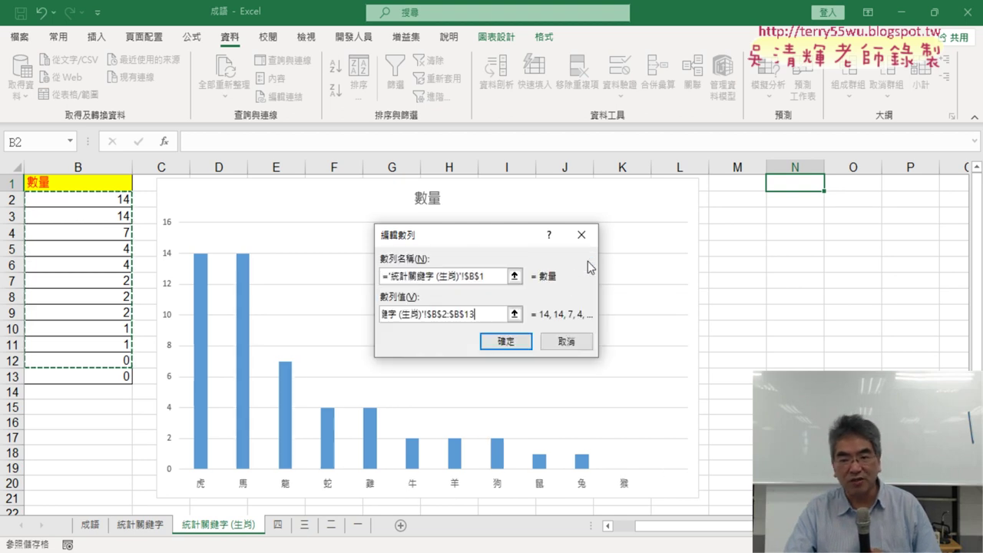
left_click(507, 341)
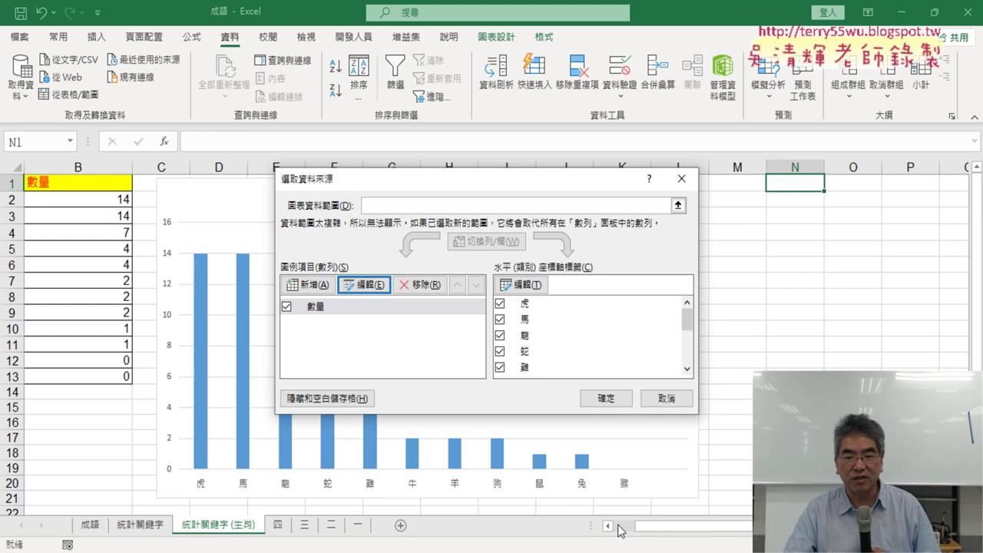
- Change the horizontal axis labels from $A$2:$A$12 to $A$2:$A$13 and apply the chart data
left_click(527, 285)
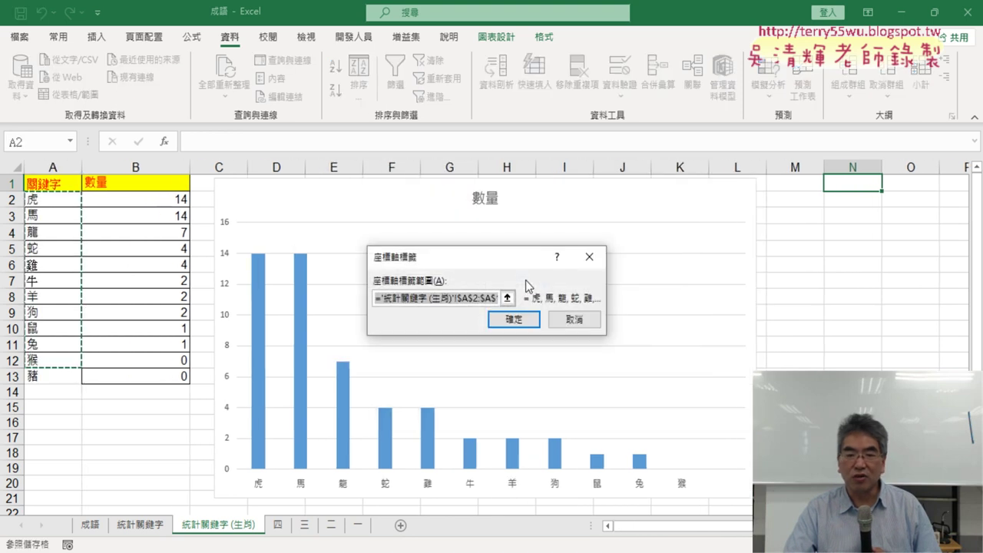
double_click(494, 298)
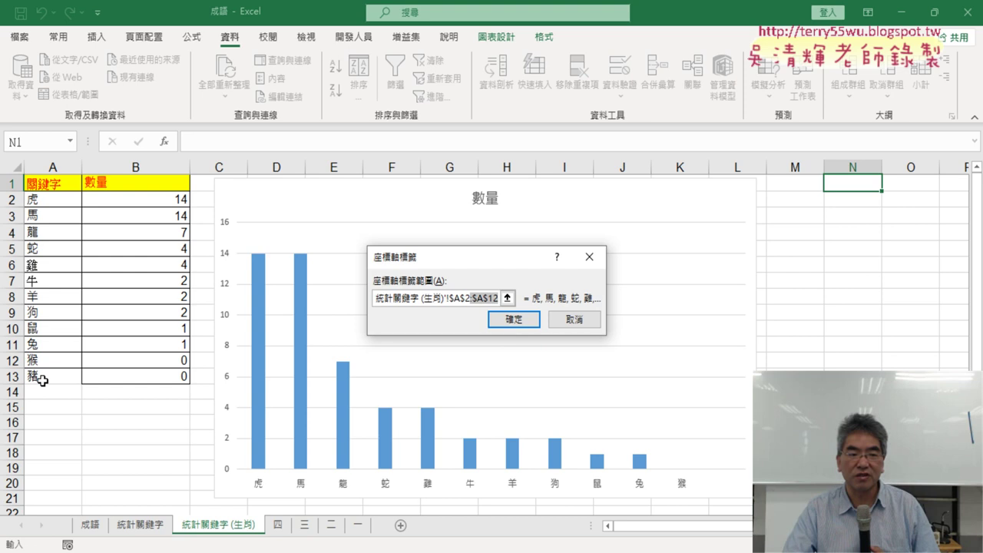
left_click(508, 298)
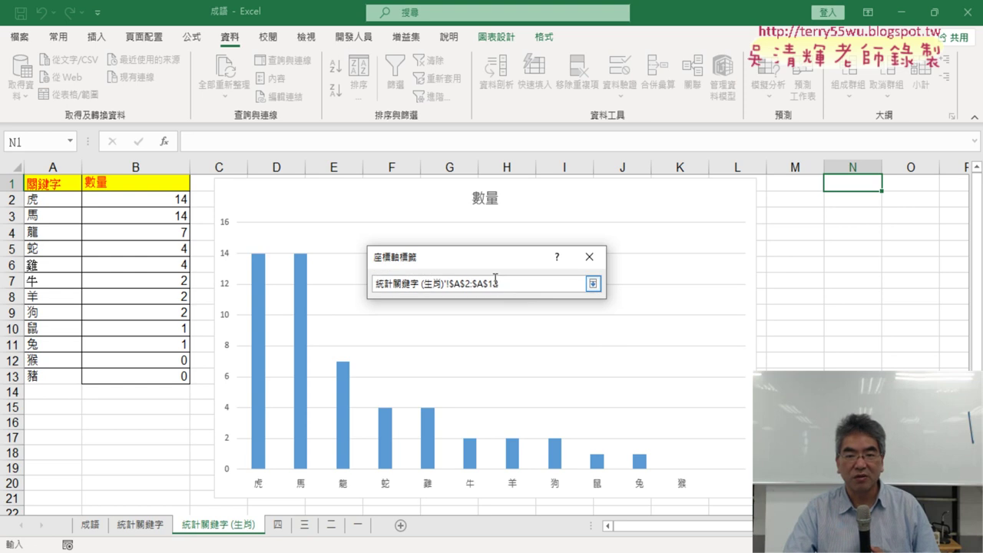
key("BackSpace")
type("3")
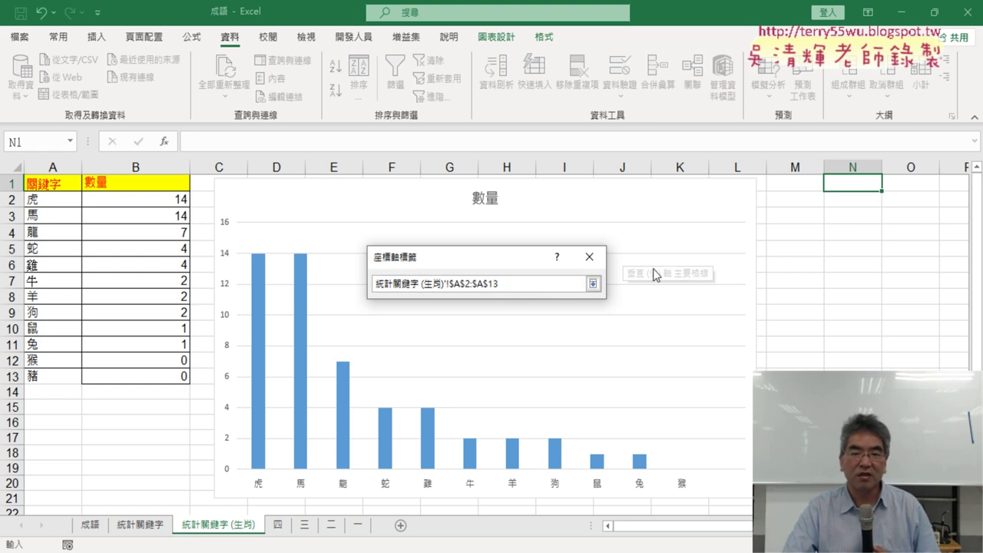
left_click(593, 284)
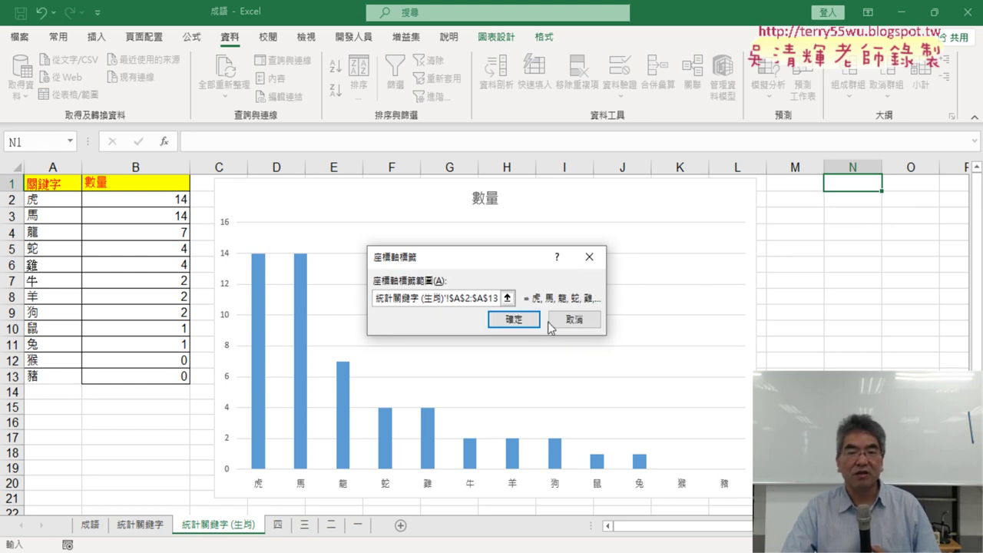
left_click(522, 320)
left_click(597, 520)
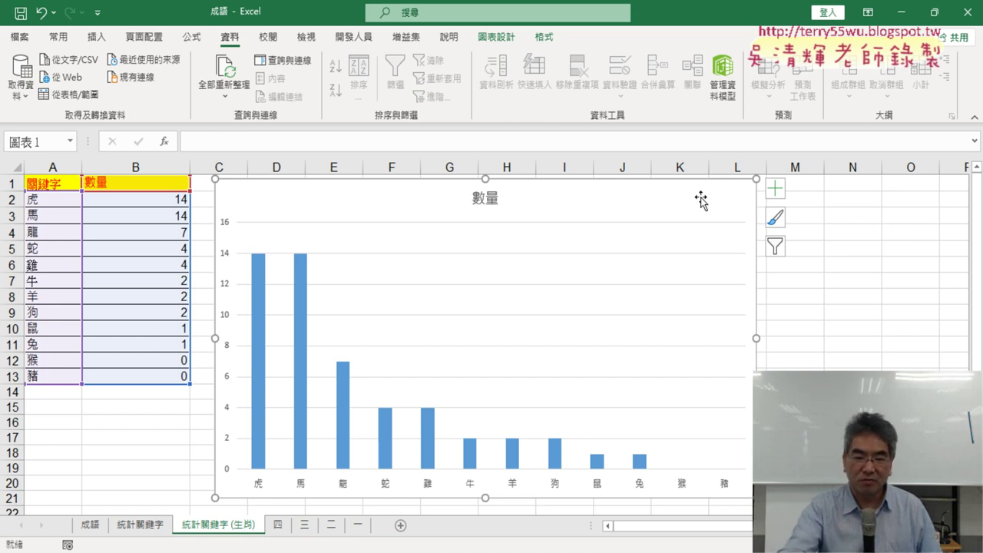
- Delete the selected zodiac column chart
key("Delete")
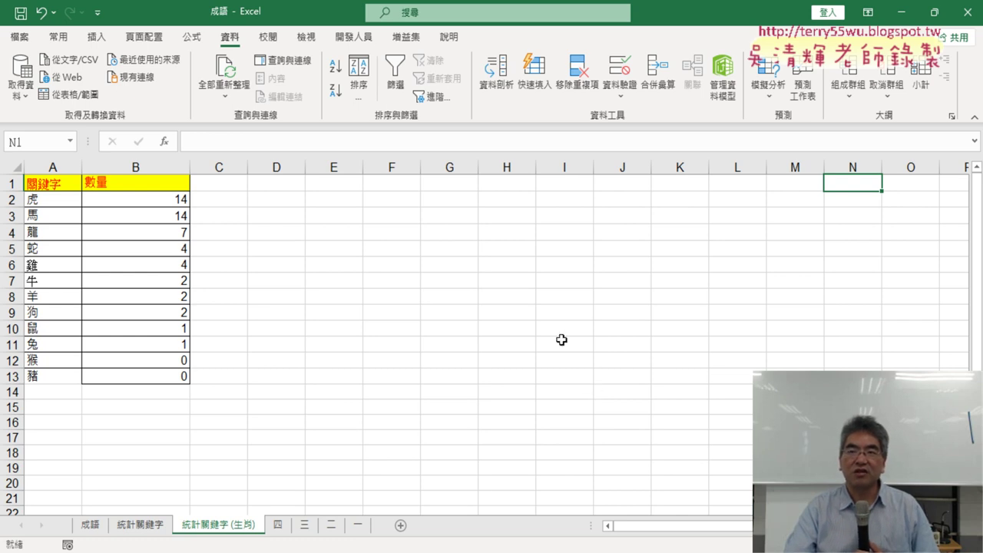
- Select the 牛 count in B7 and browse the column chart types without inserting one
left_click(354, 37)
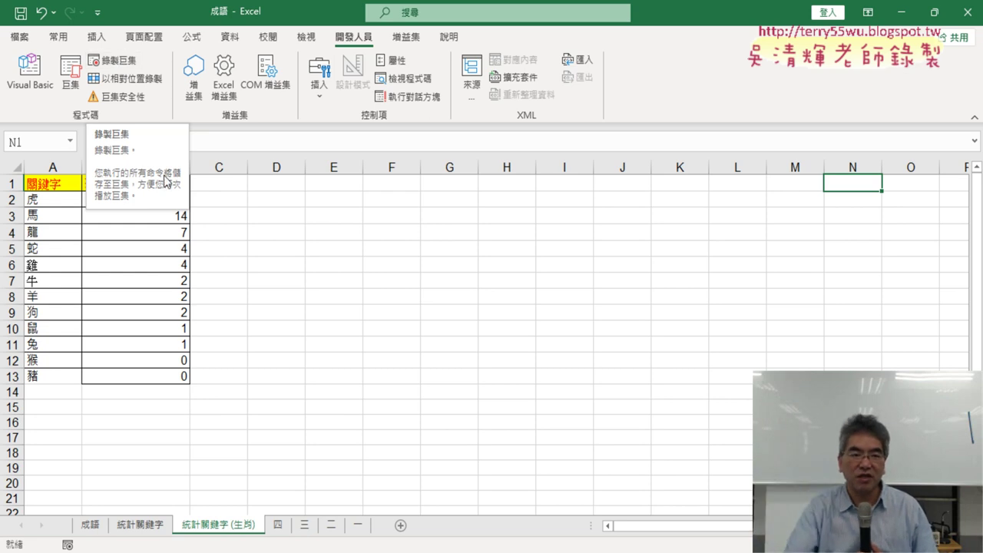
left_click(118, 283)
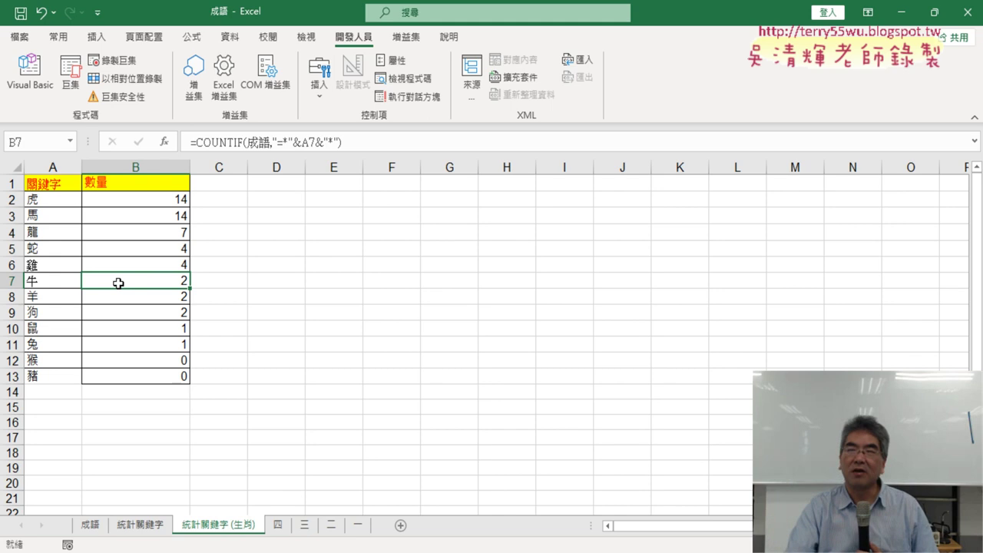
left_click(96, 36)
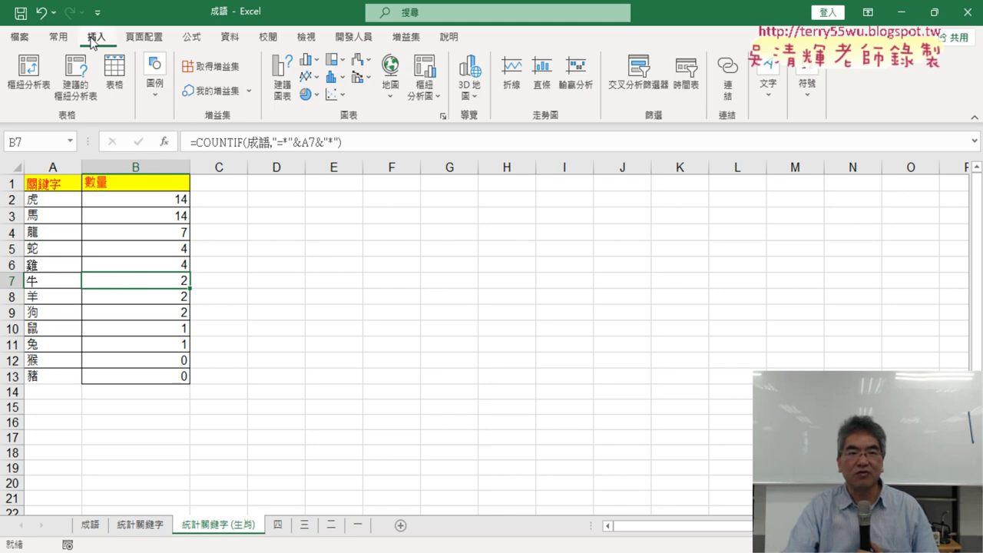
left_click(315, 63)
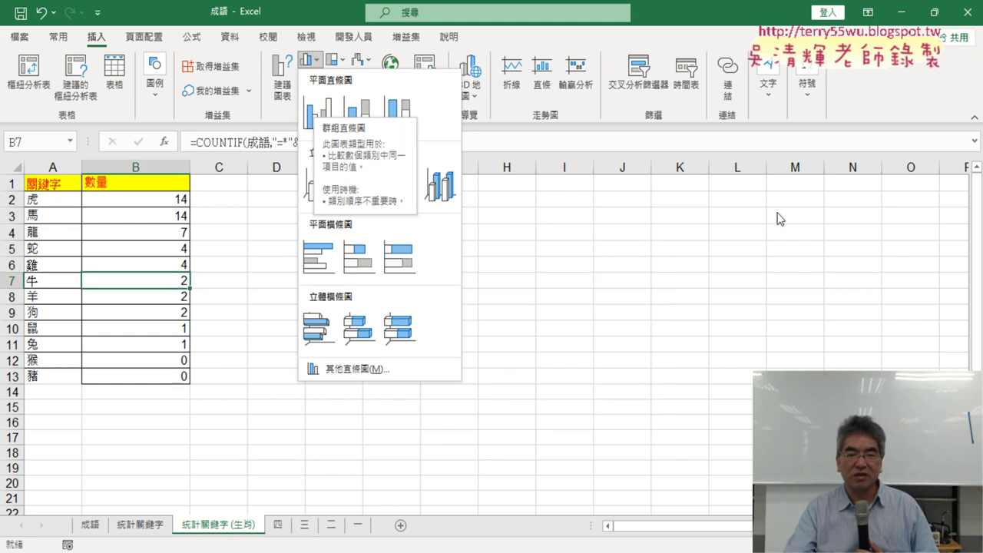
left_click(754, 335)
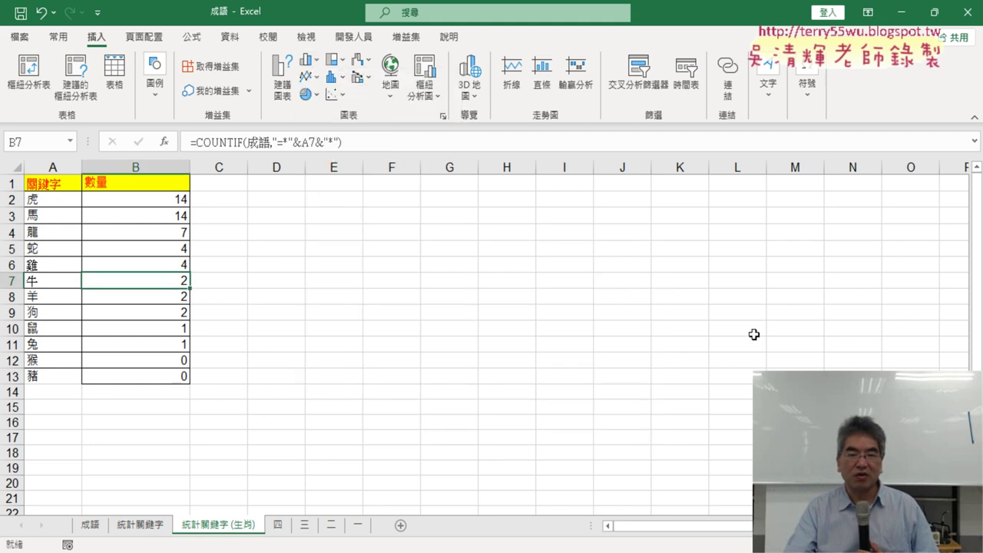
left_click(141, 526)
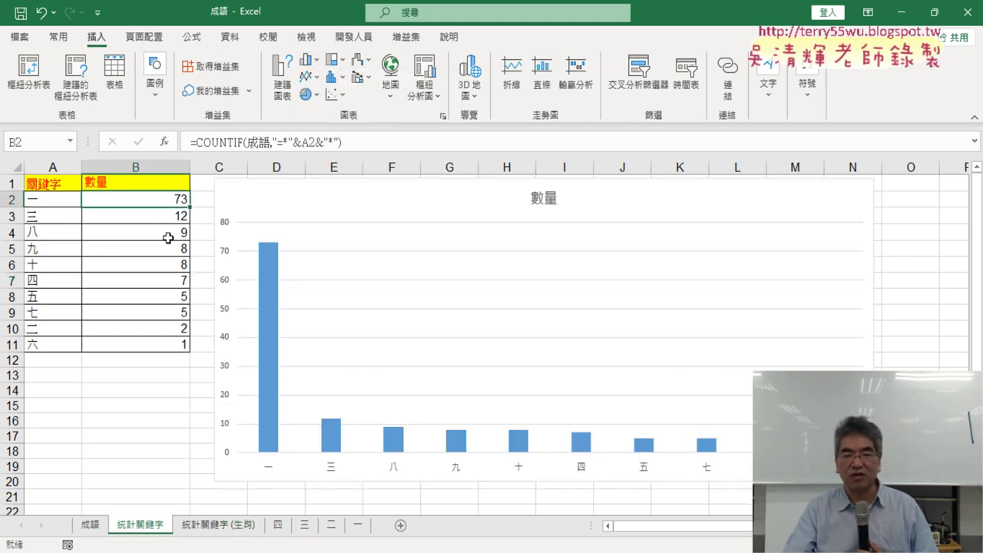
left_click(200, 525)
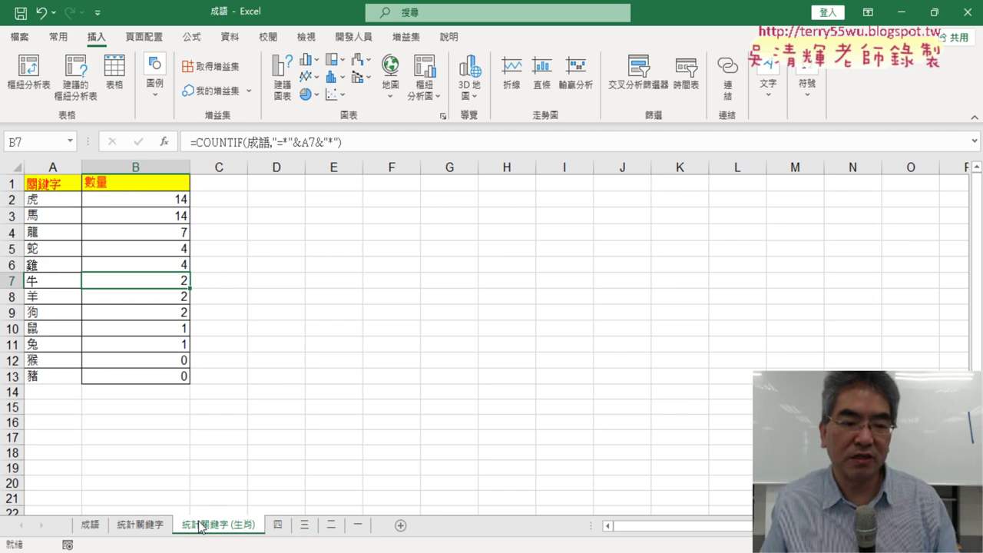